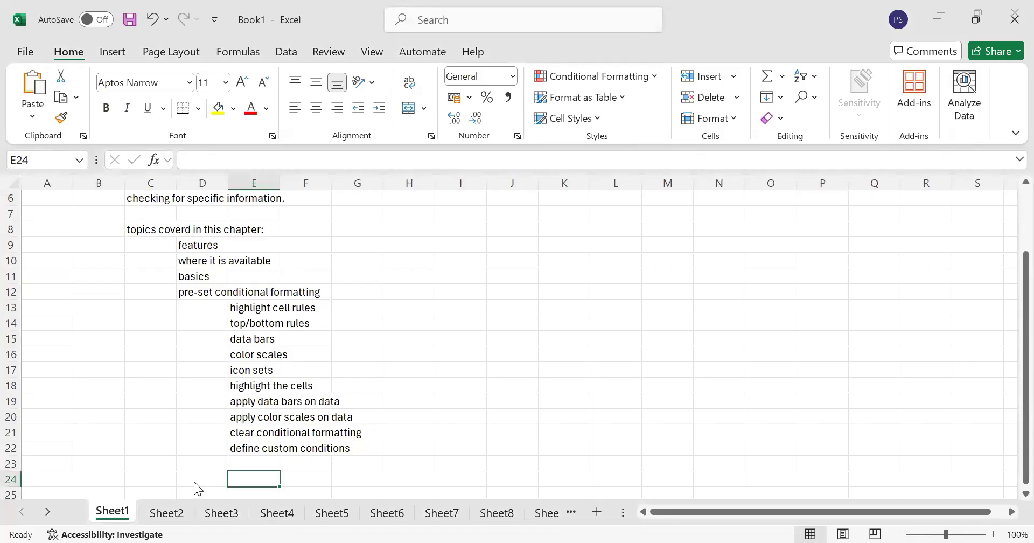
# Step: Enter the table headers Product in cell J8 and Price in cell K8
pyautogui.hotkey('alt', 'Tab')
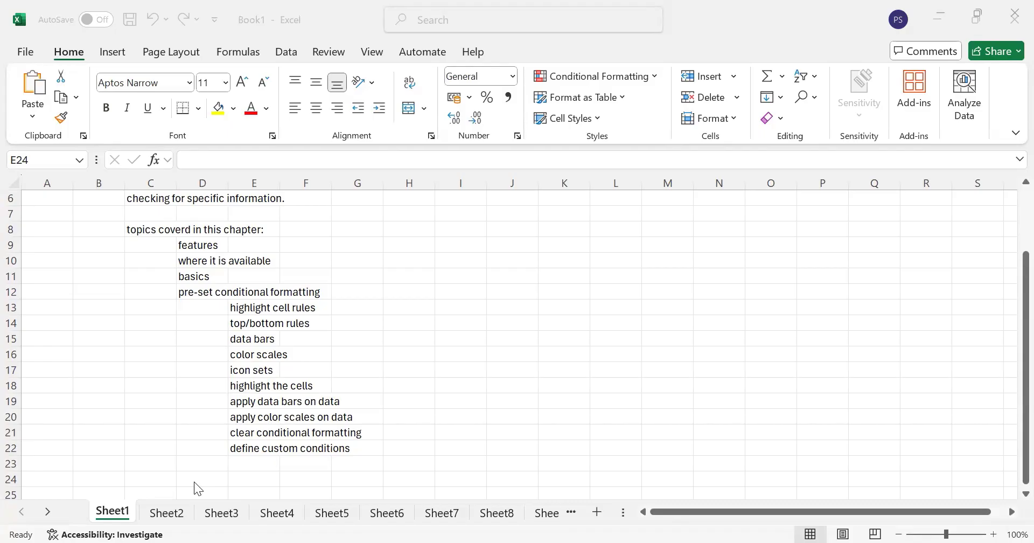
pyautogui.click(718, 389)
pyautogui.press('Up')
pyautogui.press('Up')
pyautogui.press('Up')
pyautogui.press('Up')
pyautogui.press('Up')
pyautogui.press('Up')
pyautogui.press('Up')
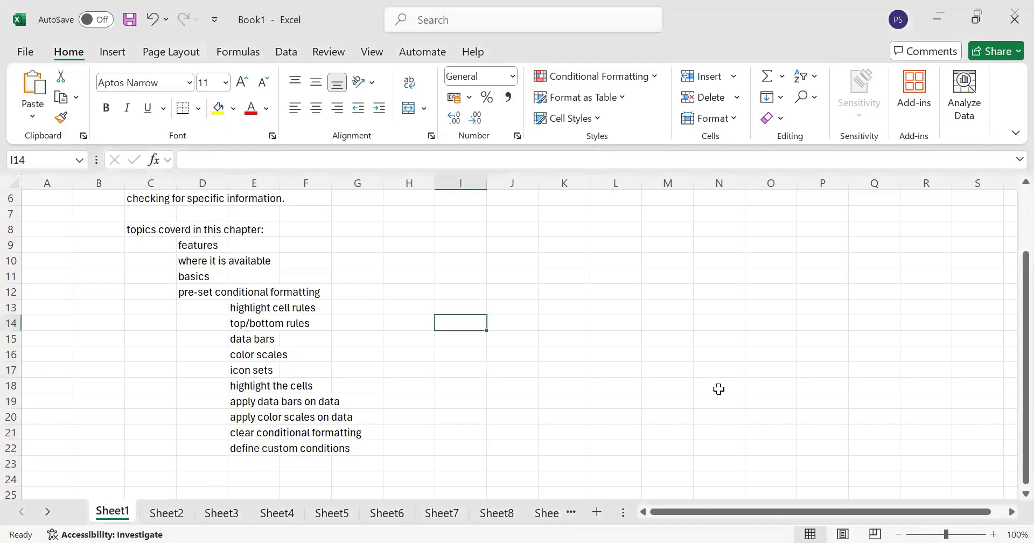
pyautogui.press('Up')
pyautogui.press('Up')
pyautogui.press('Right')
pyautogui.press('Up')
pyautogui.press('Up')
pyautogui.press('Up')
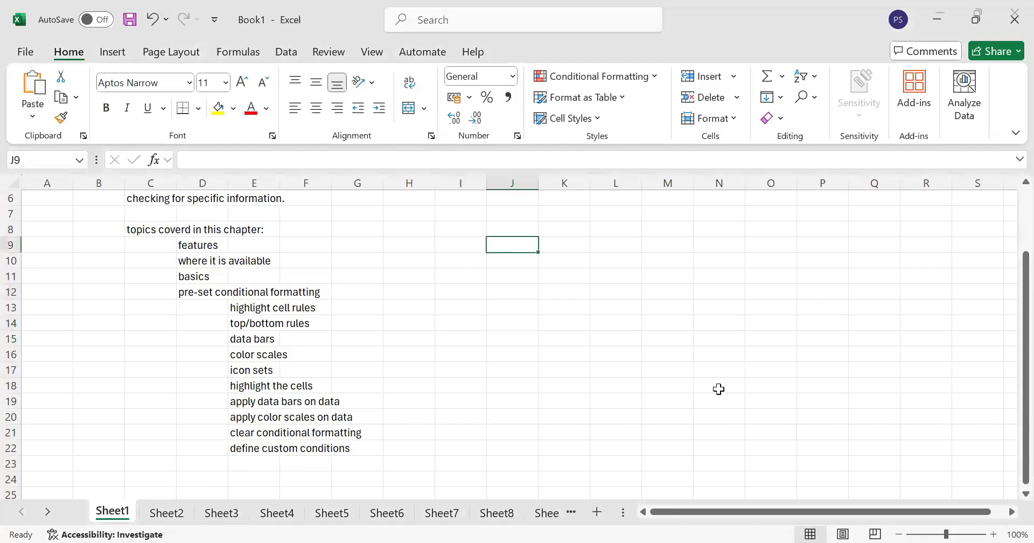
pyautogui.press('Up')
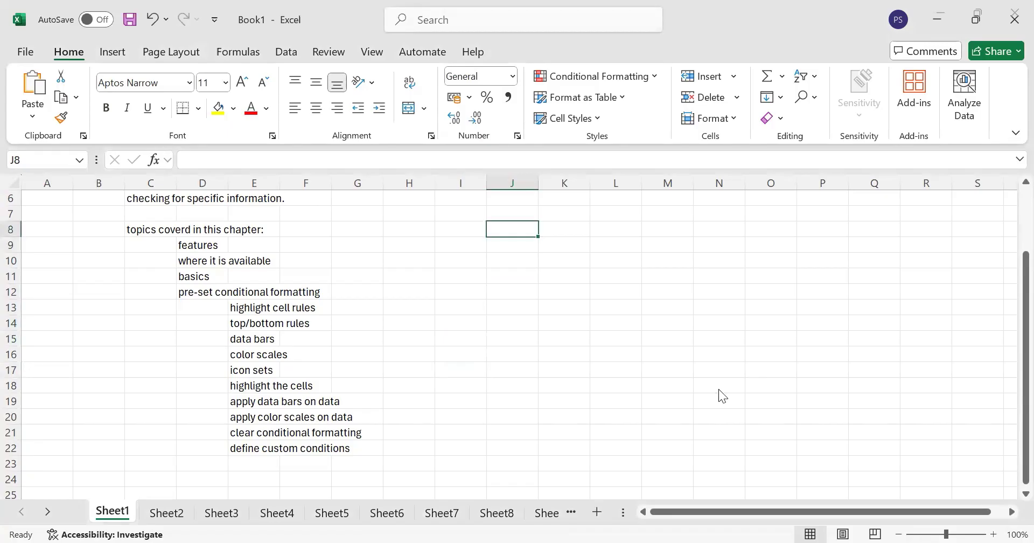
pyautogui.write('Product')
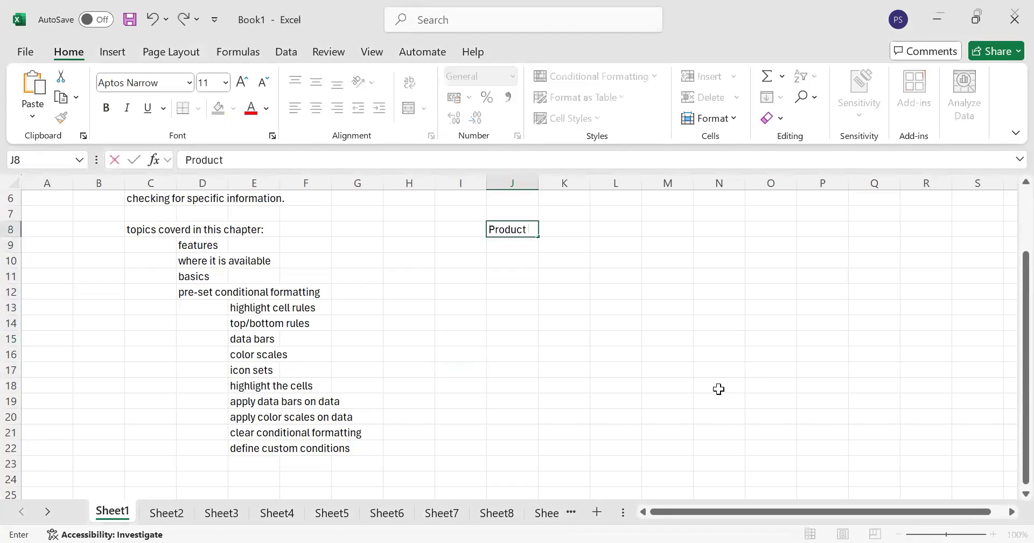
pyautogui.press('Tab')
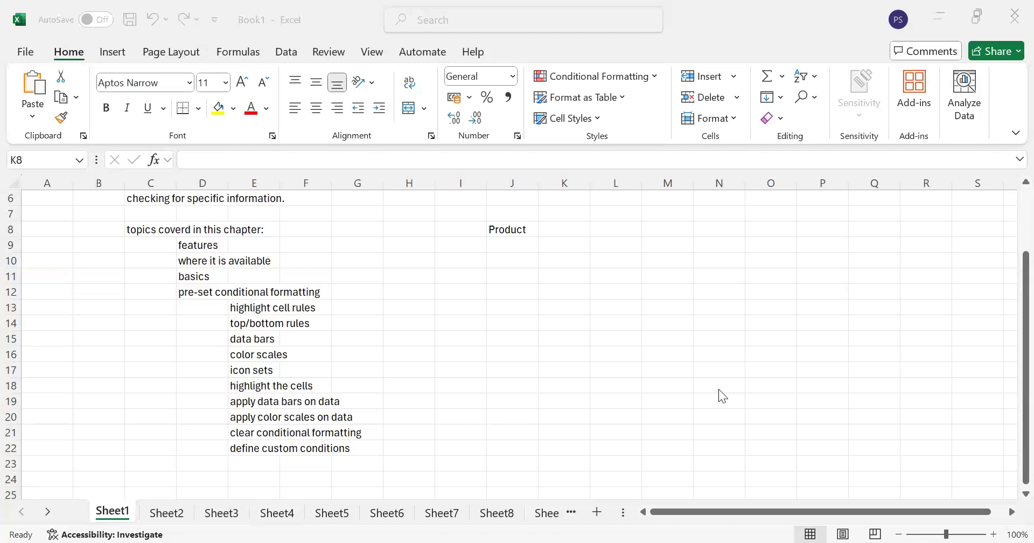
pyautogui.write('Price')
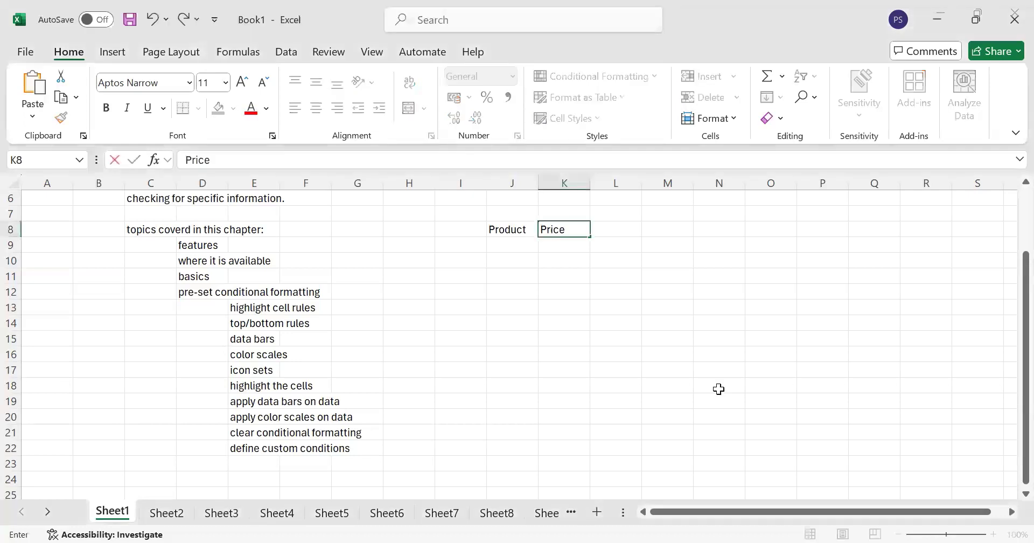
pyautogui.press('Return')
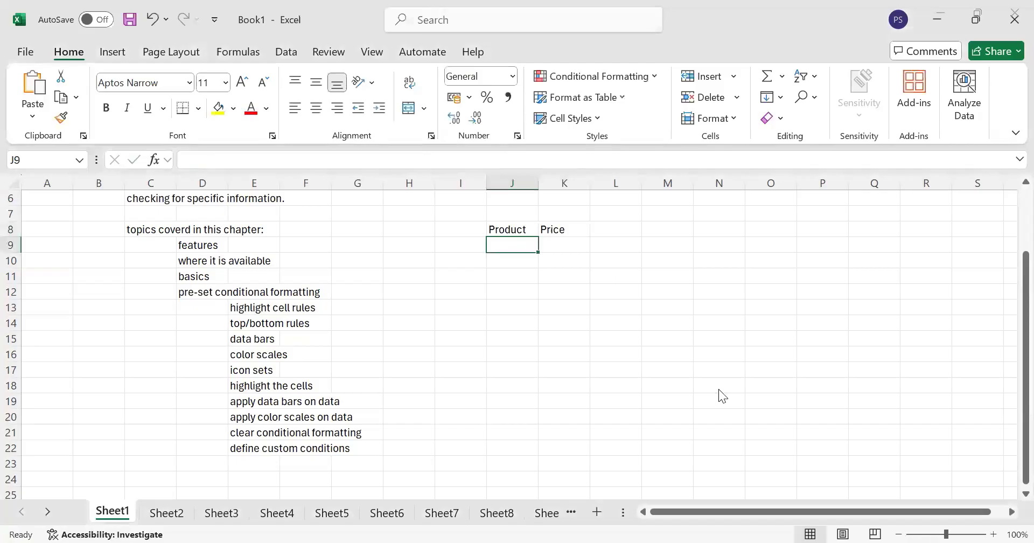
# Step: List the products net connector, pendrive and bluetooth in cells J9 to J11 under the Product header
pyautogui.hotkey('alt', 'Tab')
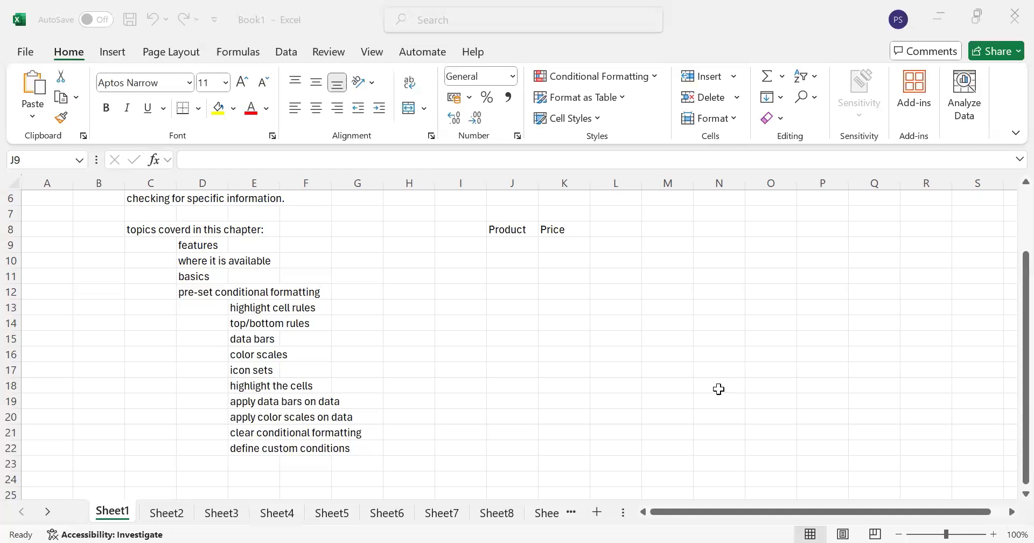
pyautogui.write('n')
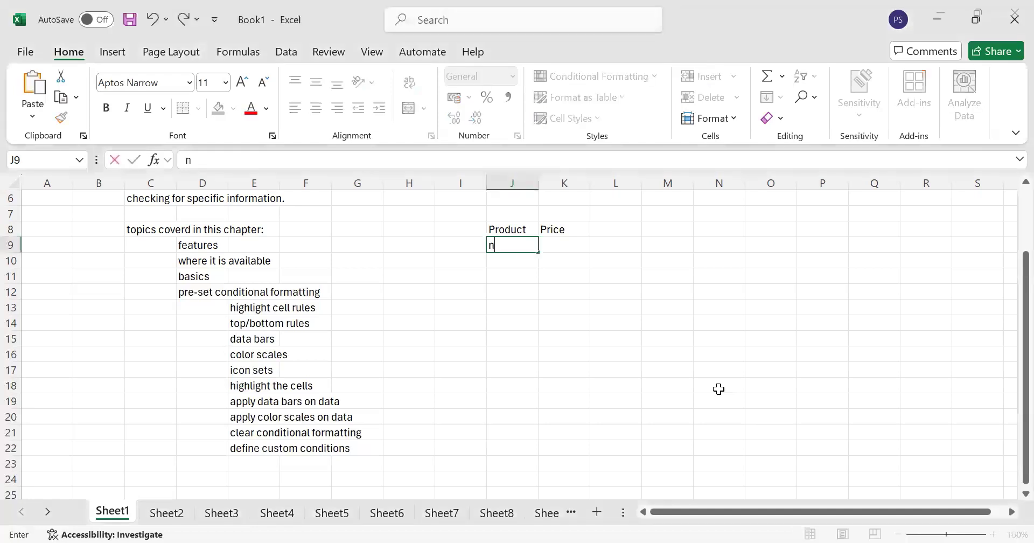
pyautogui.write('et connecto')
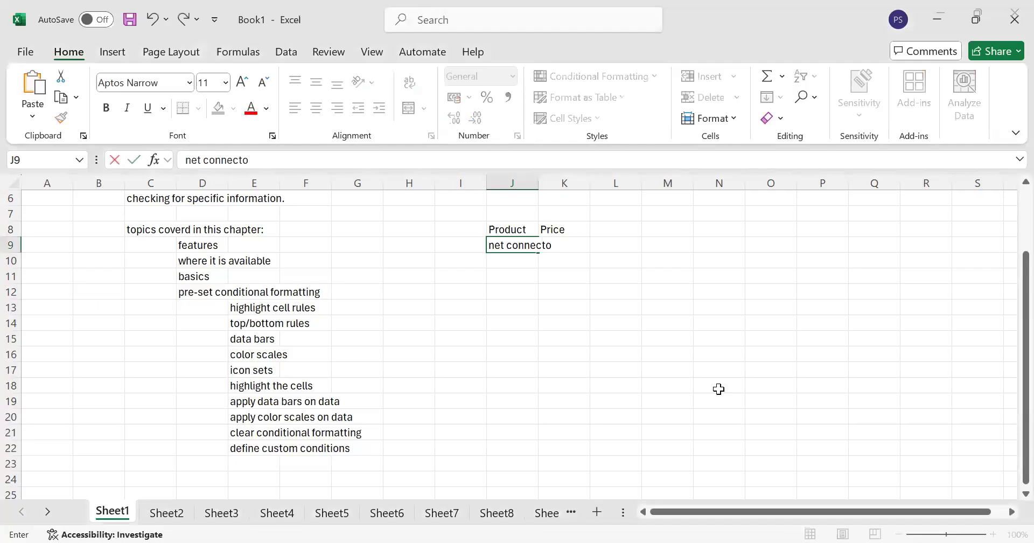
pyautogui.write('r')
pyautogui.press('Return')
pyautogui.hotkey('alt', 'Tab')
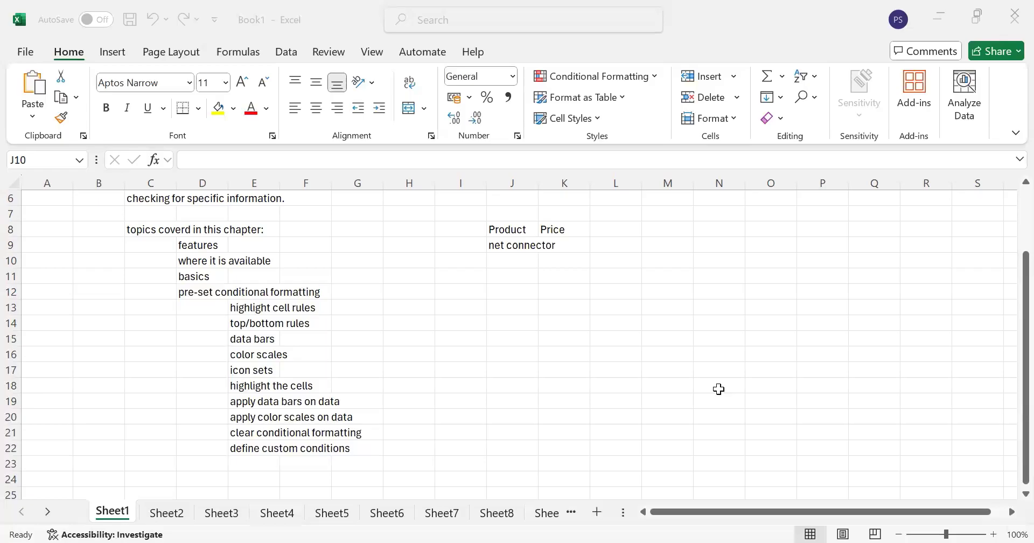
pyautogui.hotkey('alt', 'Tab')
pyautogui.write('pendrive')
pyautogui.press('Return')
pyautogui.write('bl')
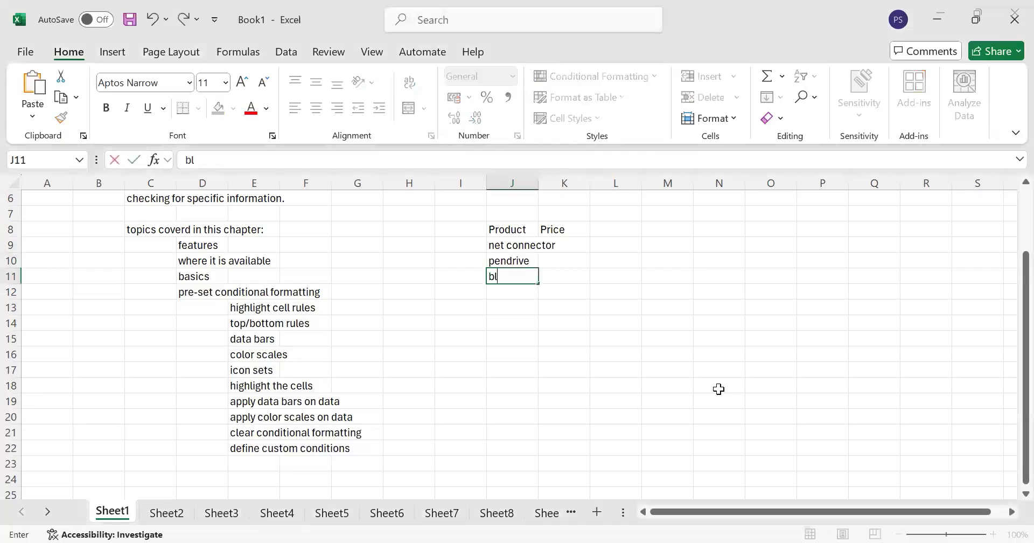
pyautogui.write('uetooth')
pyautogui.press('Return')
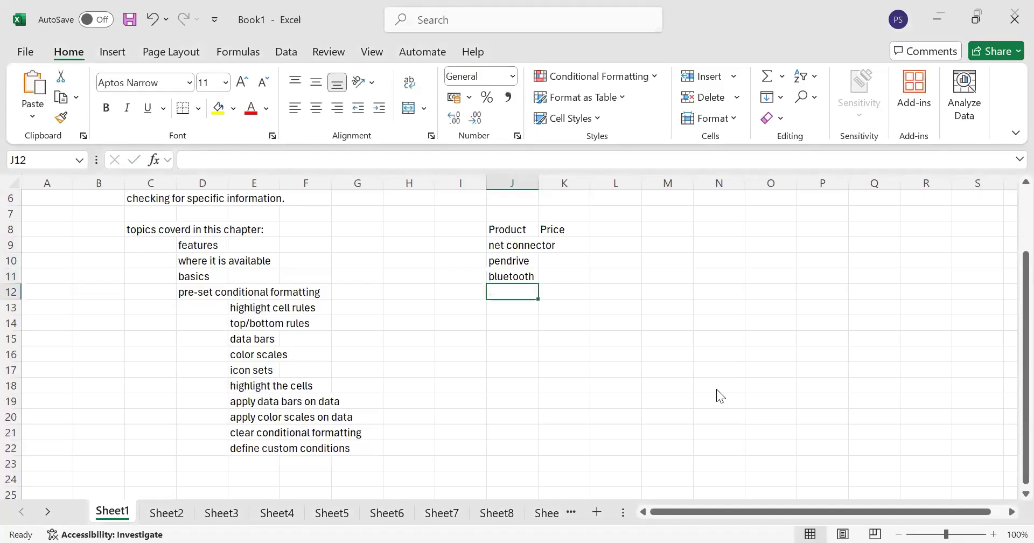
# Step: Continue the product list with memory card, router, wireless and speaker in cells J12 to J15
pyautogui.write('memory card')
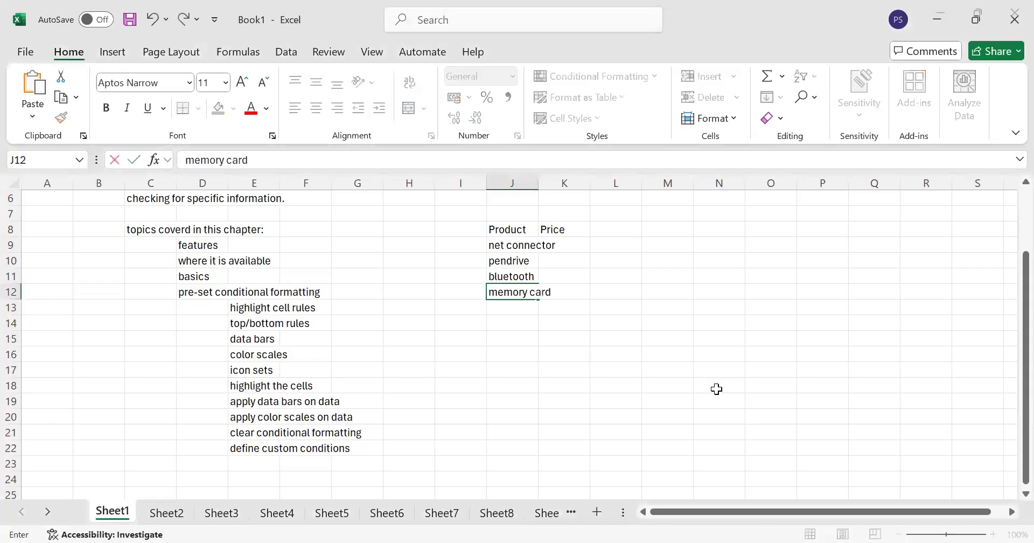
pyautogui.press('Return')
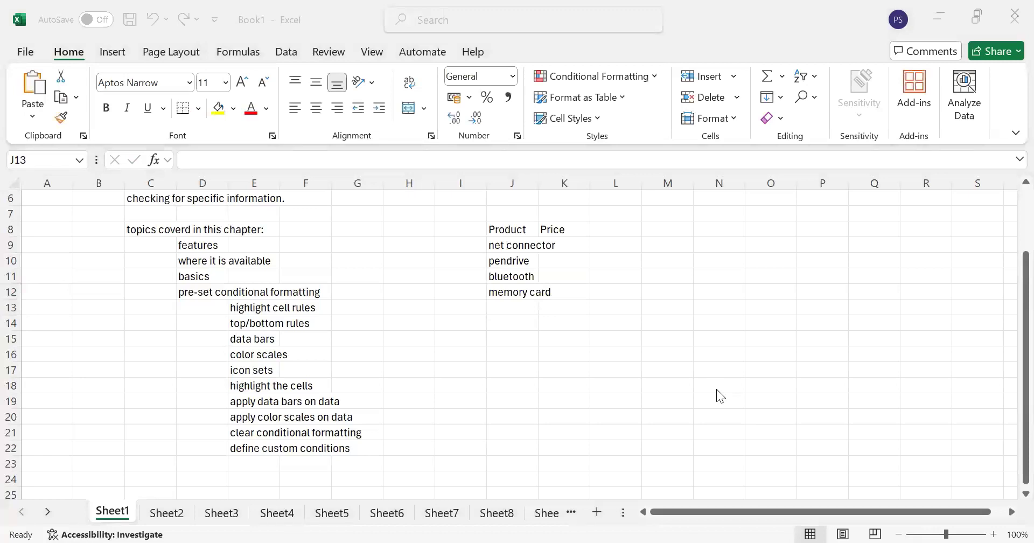
pyautogui.write('router')
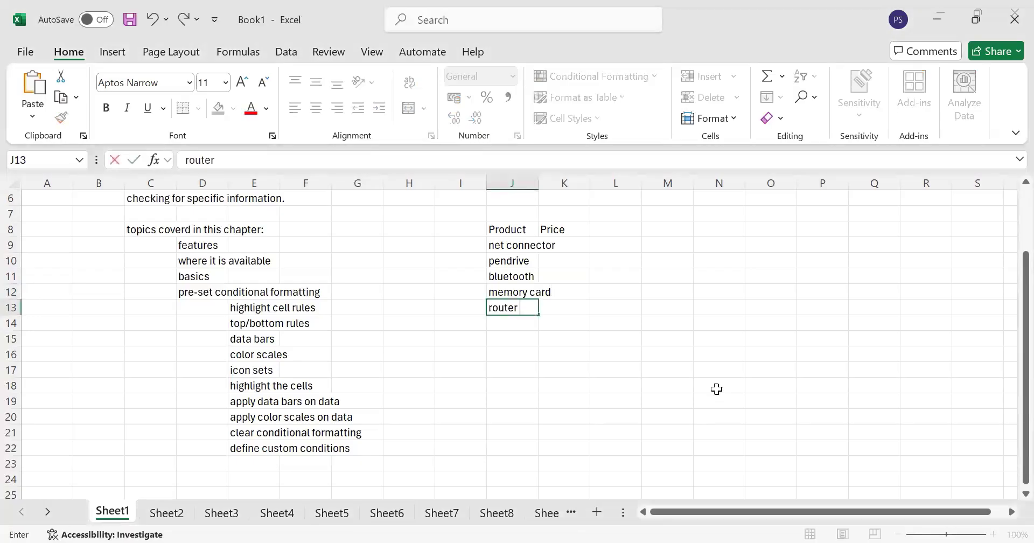
pyautogui.press('Return')
pyautogui.write('weri')
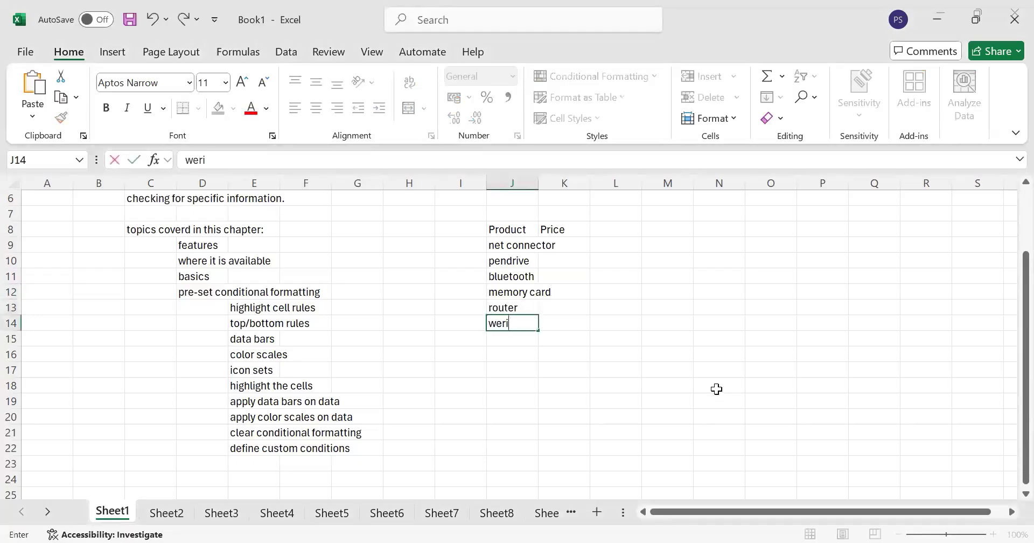
pyautogui.press('BackSpace')
pyautogui.press('BackSpace')
pyautogui.press('BackSpace')
pyautogui.write('ireless')
pyautogui.press('Return')
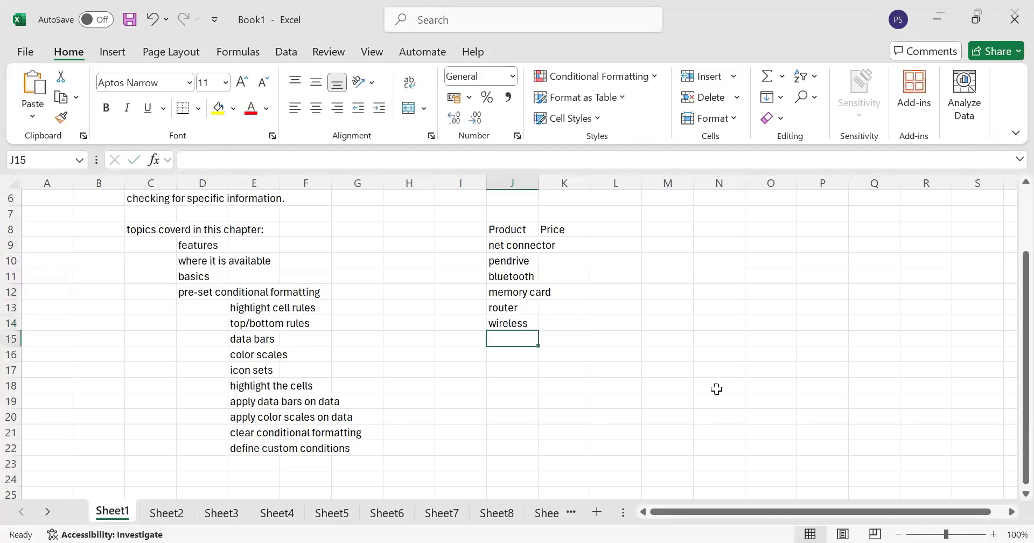
pyautogui.write('speakr')
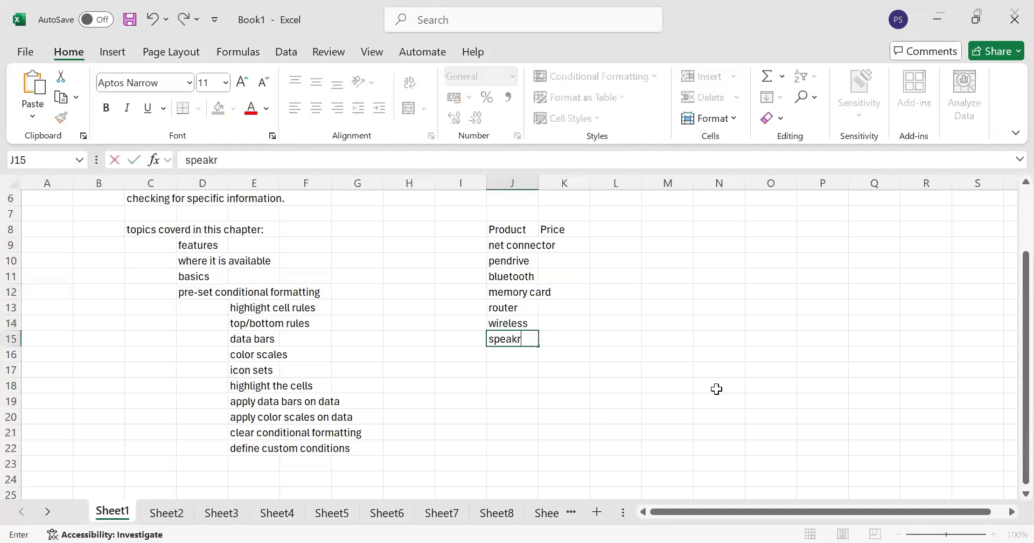
pyautogui.press('BackSpace')
pyautogui.write('er')
pyautogui.press('Tab')
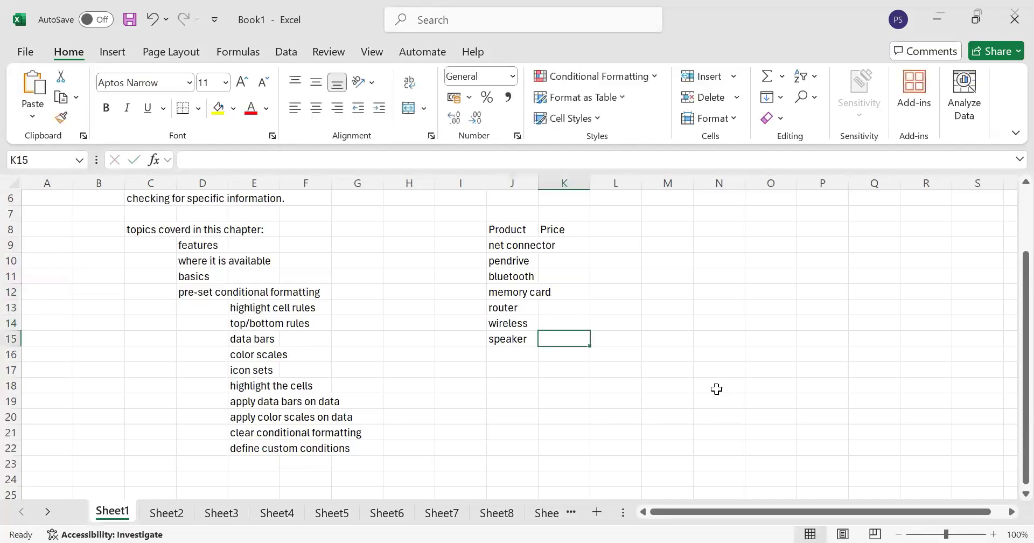
# Step: Widen column J so the longest product names fit, with K9 as the active cell
pyautogui.press('Up')
pyautogui.press('Up')
pyautogui.press('Up')
pyautogui.press('Up')
pyautogui.press('Up')
pyautogui.press('Up')
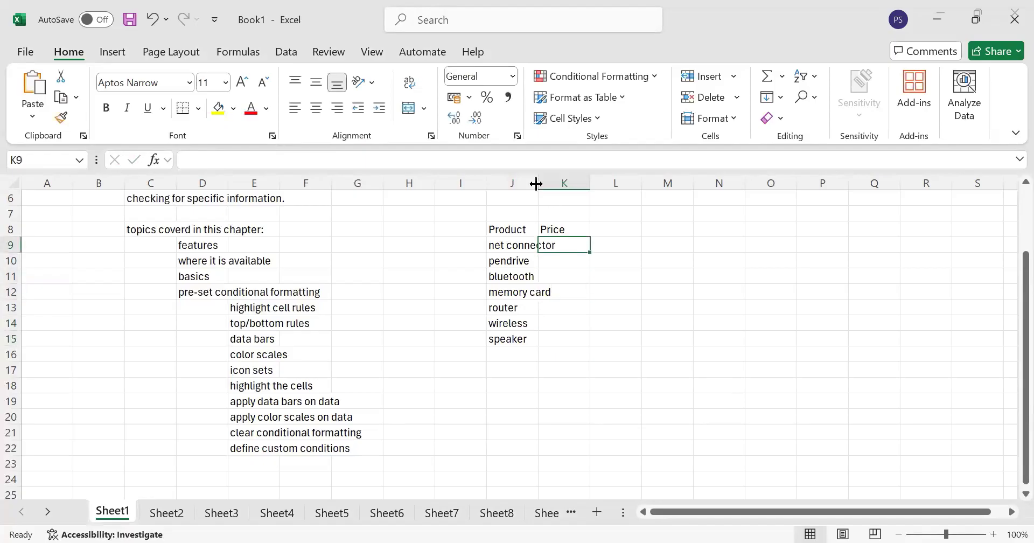
pyautogui.moveTo(539, 184); pyautogui.dragTo(575, 188)
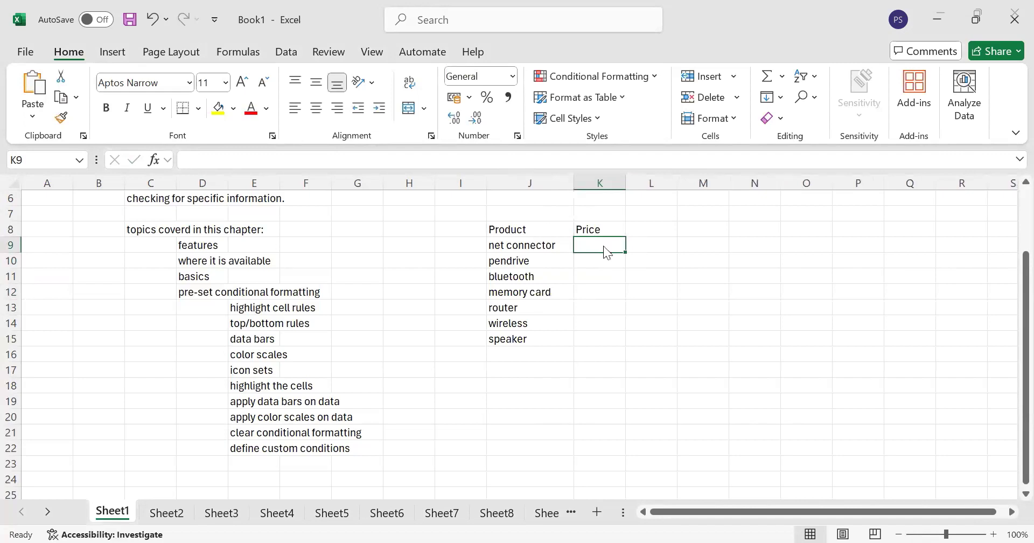
# Step: Enter the prices 219 for net connector, 475 for pendrive and 749 for bluetooth in cells K9 to K11
pyautogui.hotkey('alt', 'Tab')
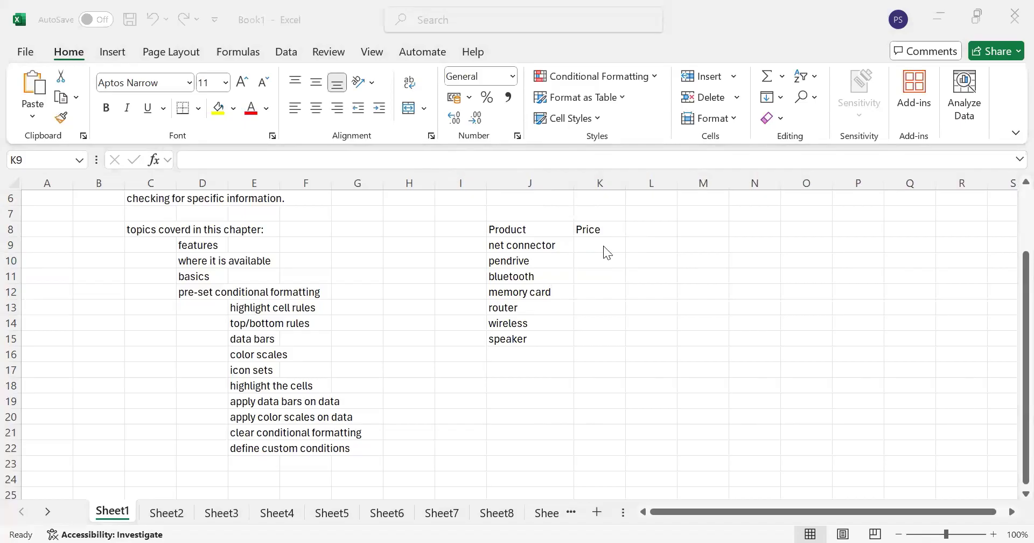
pyautogui.hotkey('alt', 'Tab')
pyautogui.write('219')
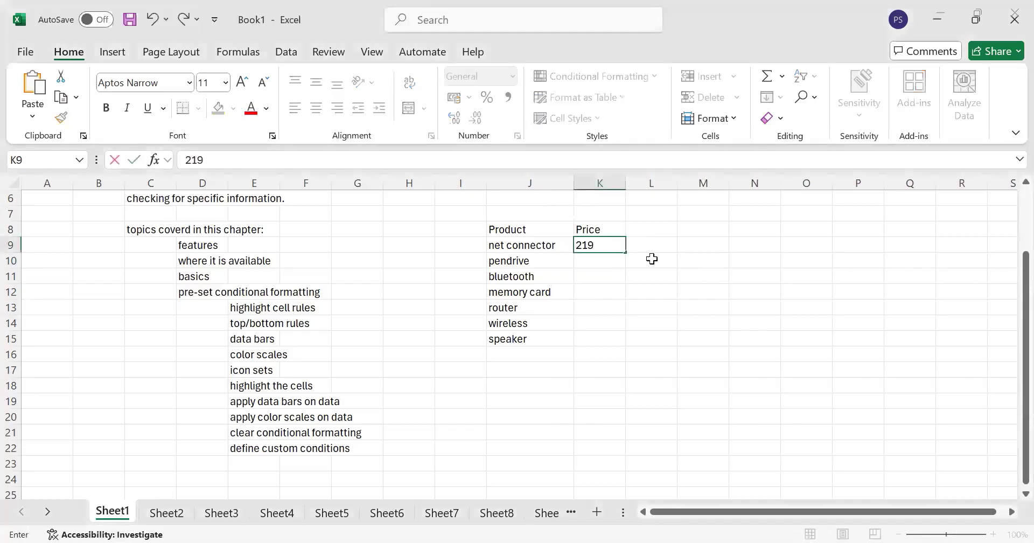
pyautogui.press('Return')
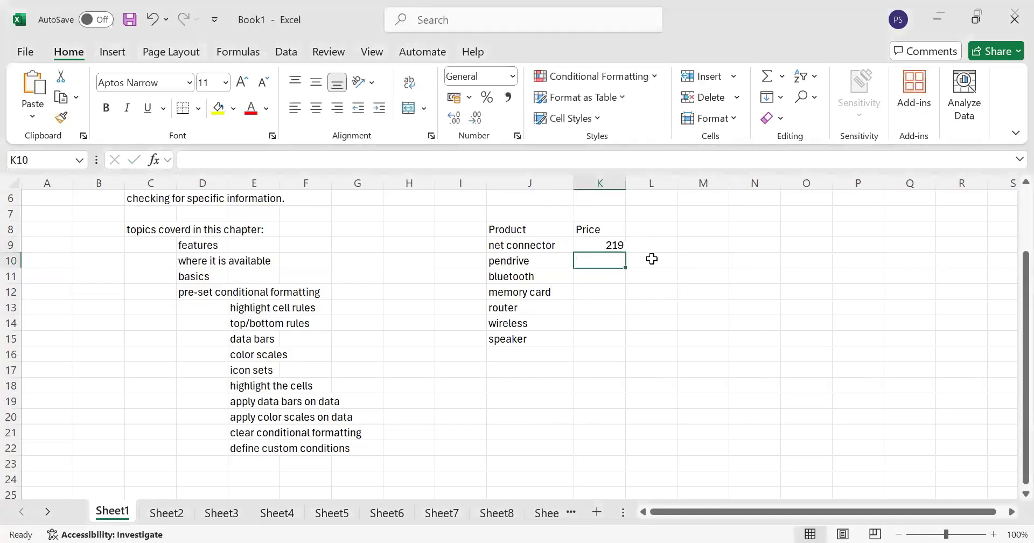
pyautogui.write('475')
pyautogui.hotkey('ctrl', 'Return')
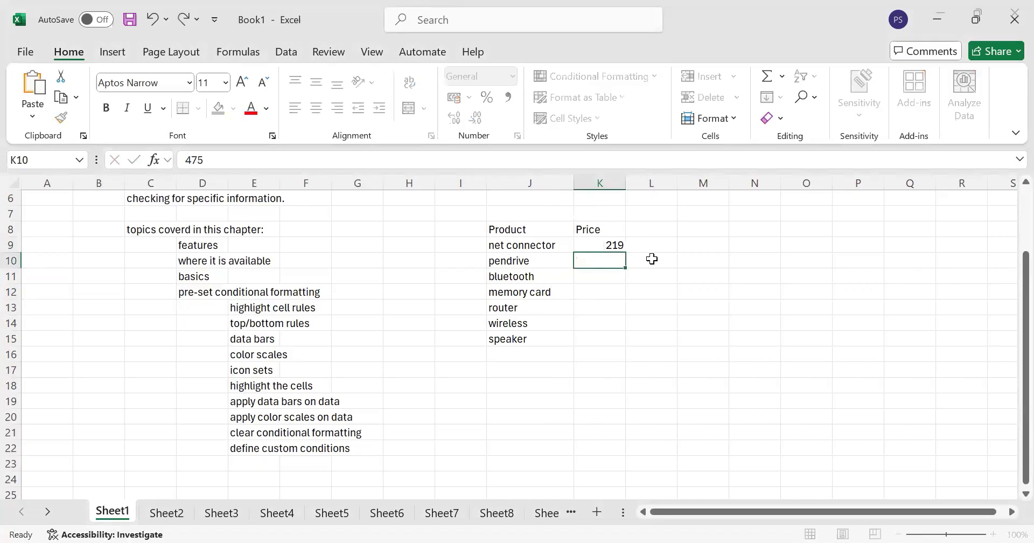
pyautogui.press('Return')
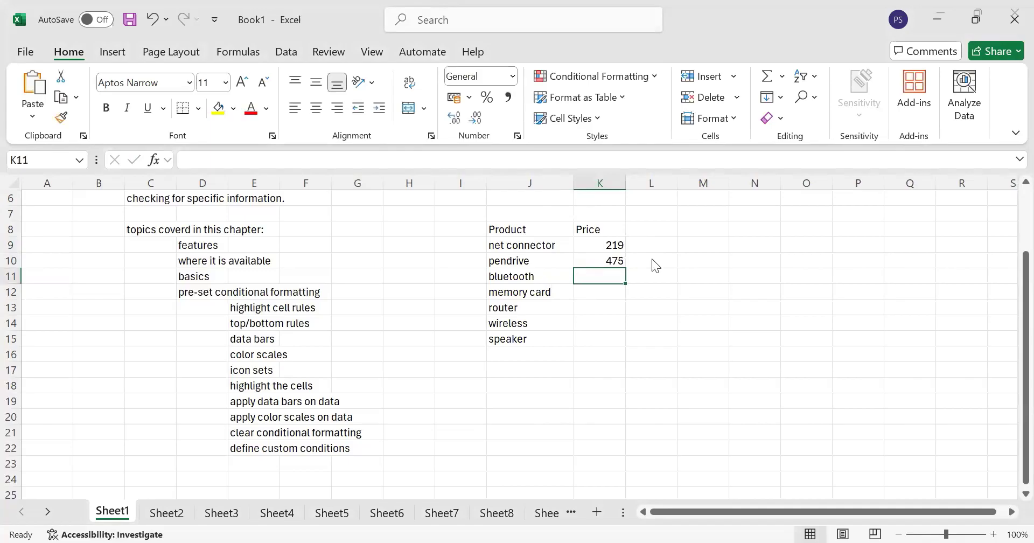
pyautogui.write('74')
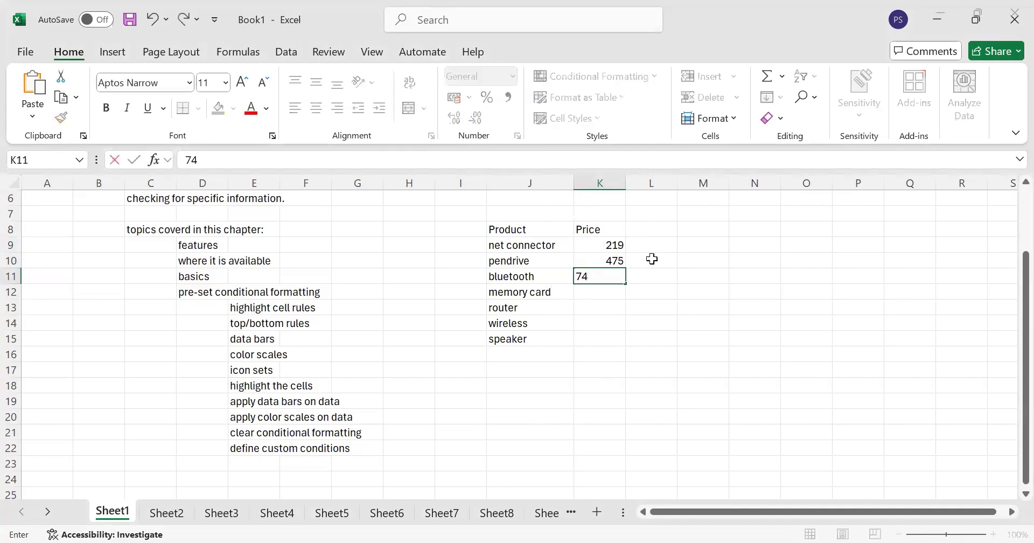
pyautogui.write('9')
pyautogui.press('Return')
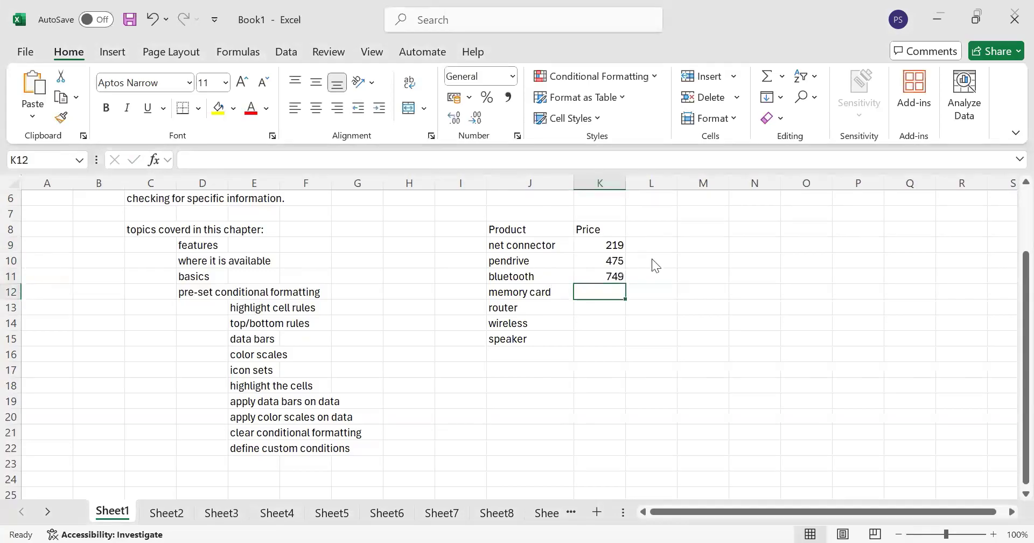
# Step: Enter the prices 499 for memory card, 350 for router, 1299 for wireless and 530 for speaker in cells K12 to K15
pyautogui.write('499')
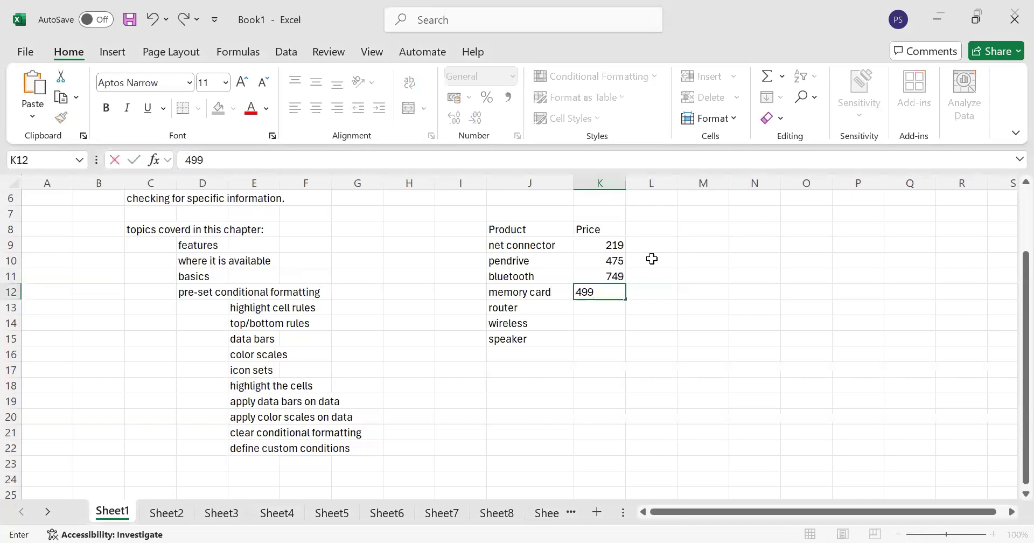
pyautogui.press('Return')
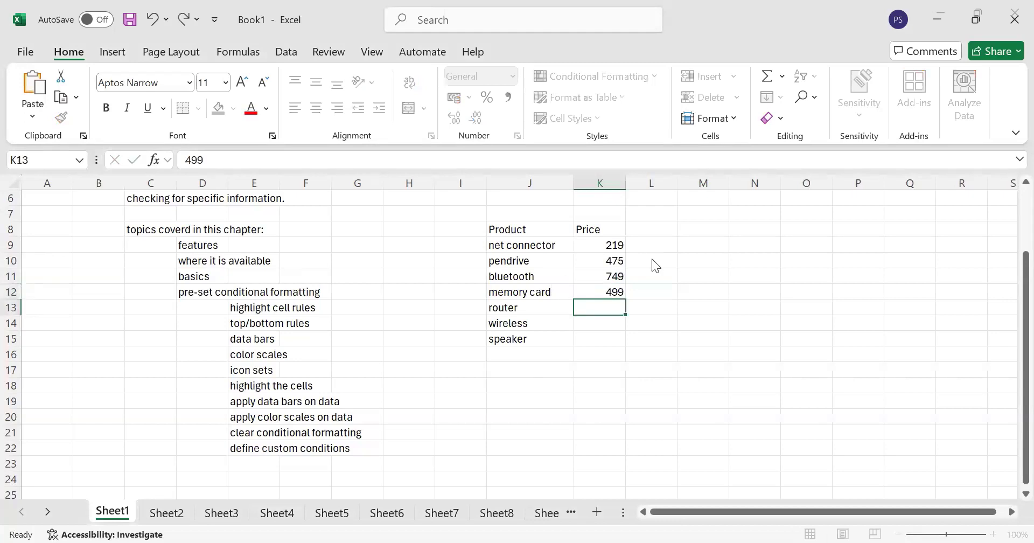
pyautogui.write('350')
pyautogui.press('Return')
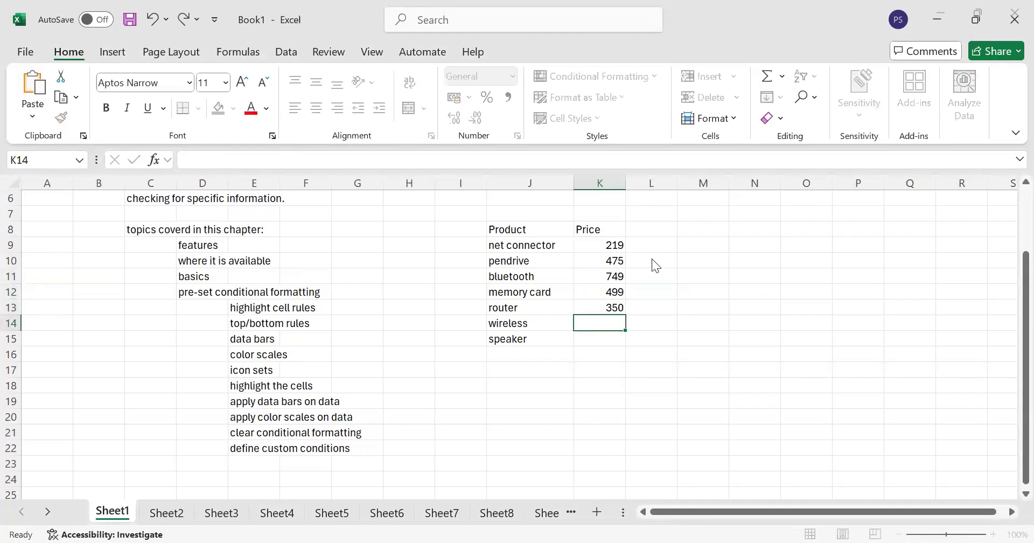
pyautogui.write('1299')
pyautogui.press('Return')
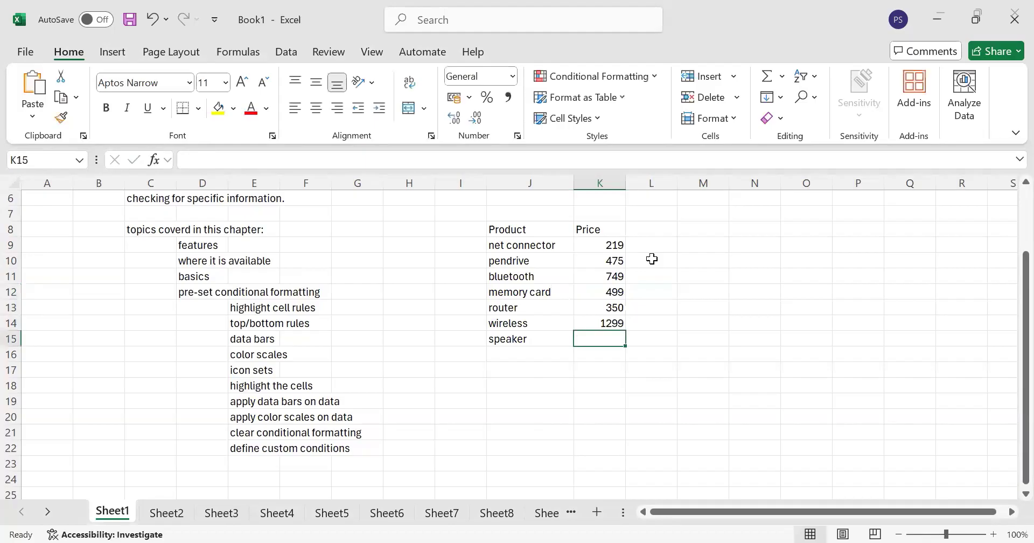
pyautogui.write('530')
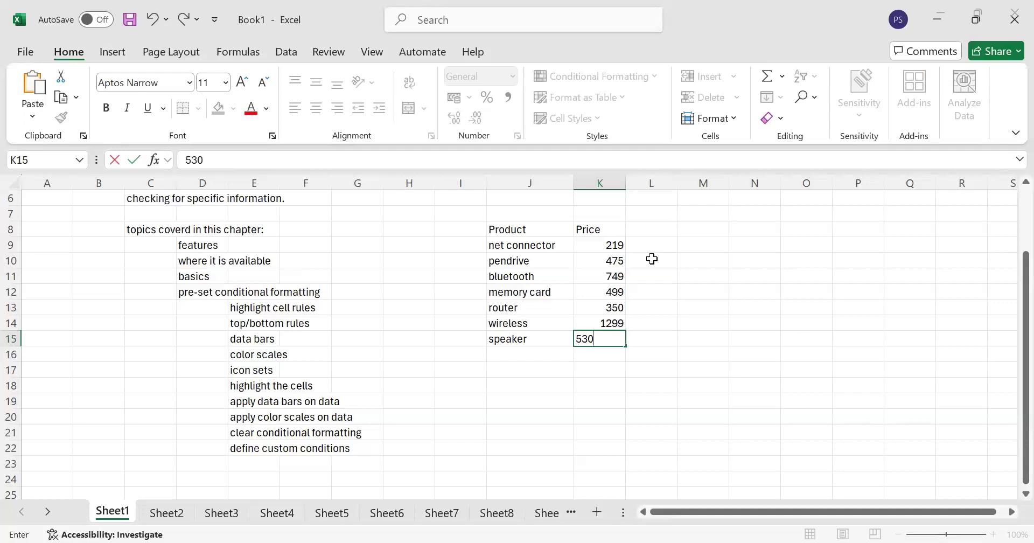
pyautogui.press('Return')
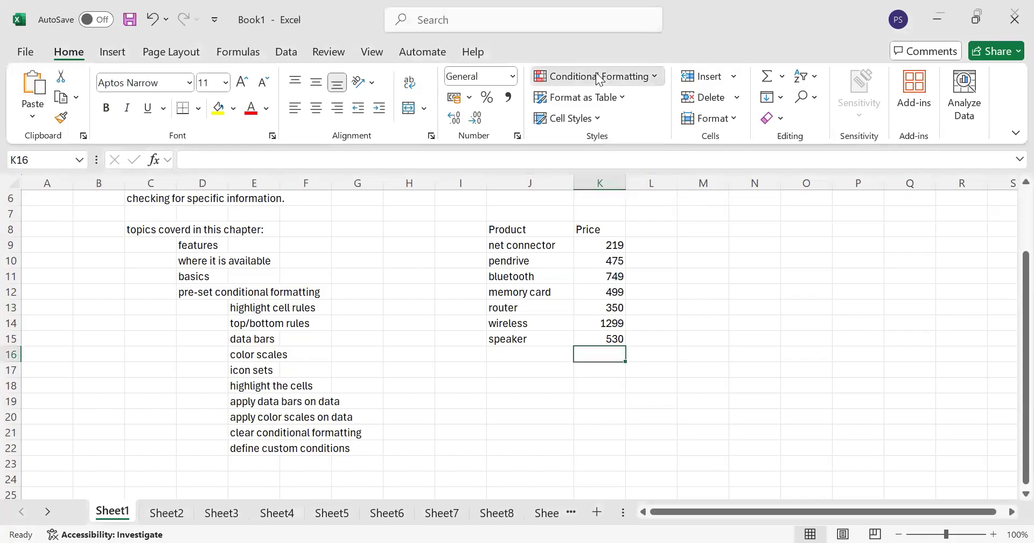
# Step: Start a Greater Than highlight rule on the prices in cells K9 to K15
pyautogui.click(596, 73)
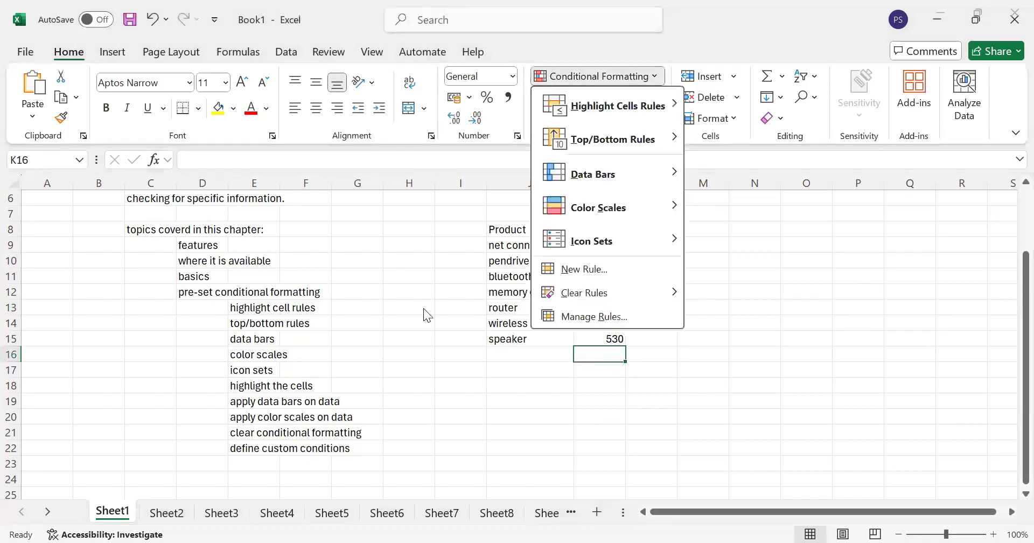
pyautogui.click(423, 308)
pyautogui.click(585, 248)
pyautogui.hotkey('shift', 'Down')
pyautogui.hotkey('shift', 'Down')
pyautogui.hotkey('shift', 'Down')
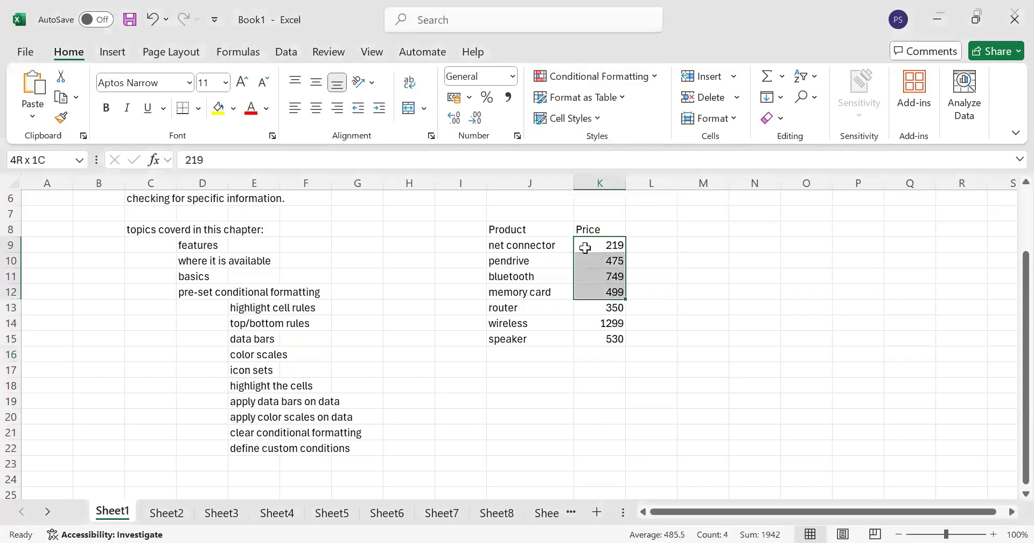
pyautogui.hotkey('shift', 'Down')
pyautogui.hotkey('shift', 'Down')
pyautogui.hotkey('shift', 'Down')
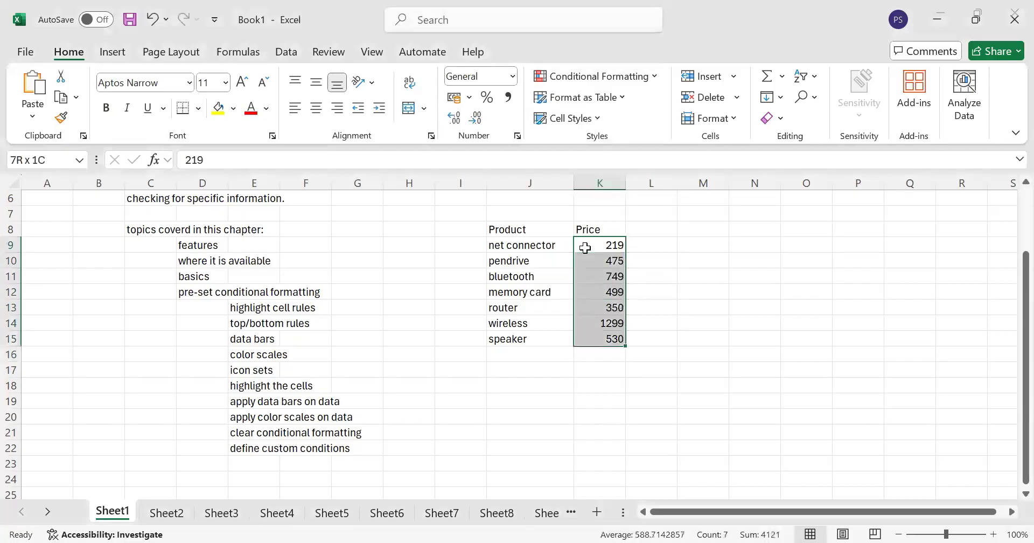
pyautogui.click(610, 81)
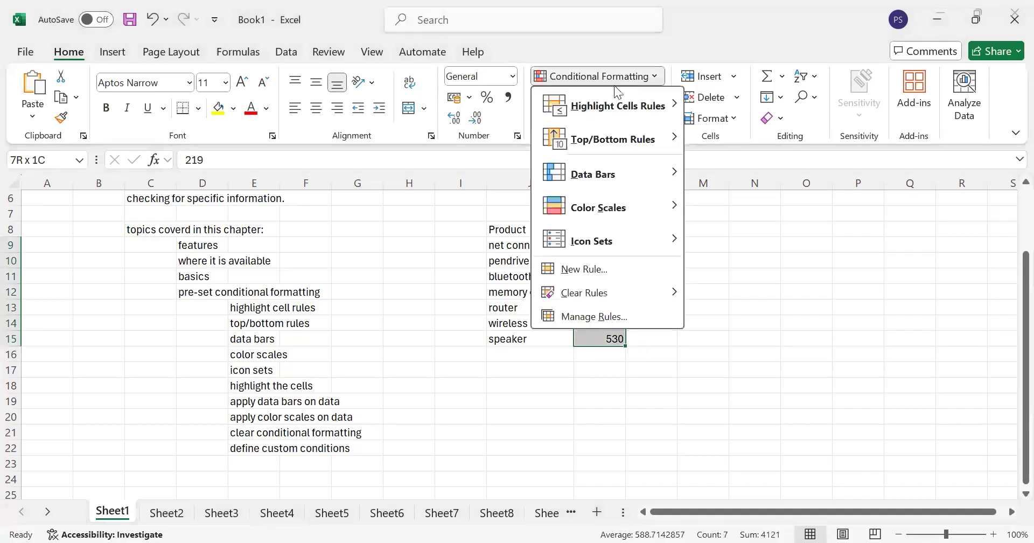
pyautogui.moveTo(629, 107)
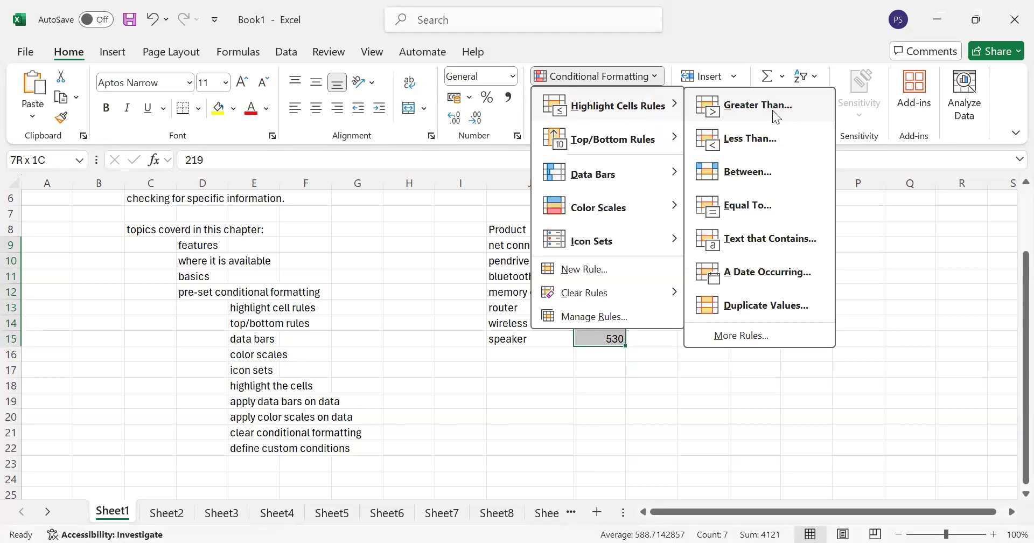
pyautogui.click(772, 110)
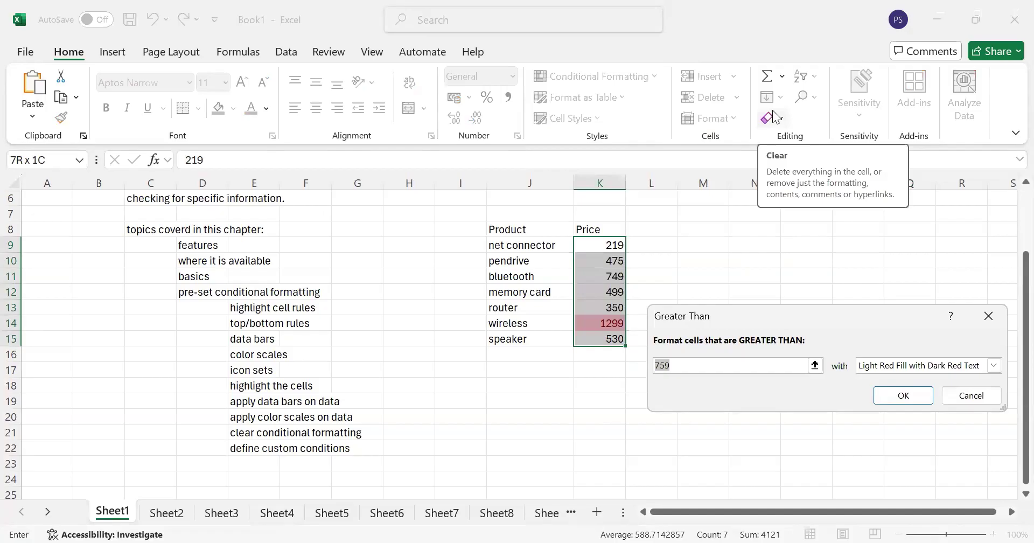
# Step: Replace the Greater Than threshold and apply the rule with Yellow Fill with Dark Yellow Text
pyautogui.press('Return')
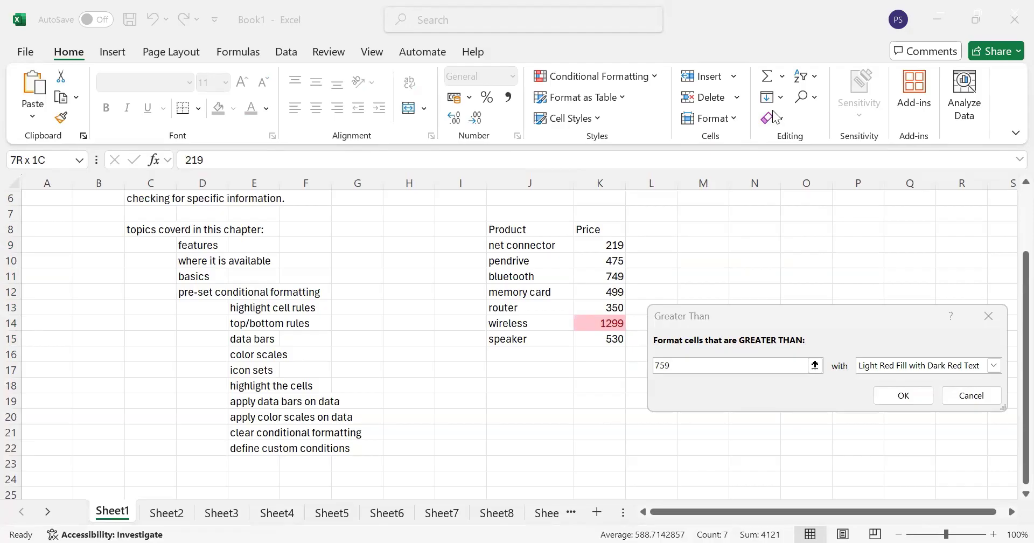
pyautogui.press('Return')
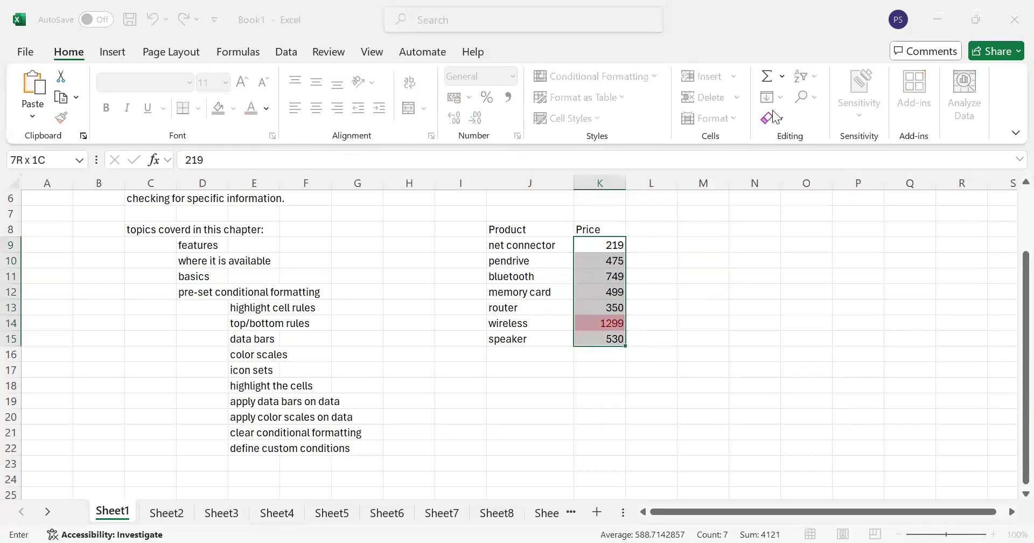
pyautogui.press('BackSpace')
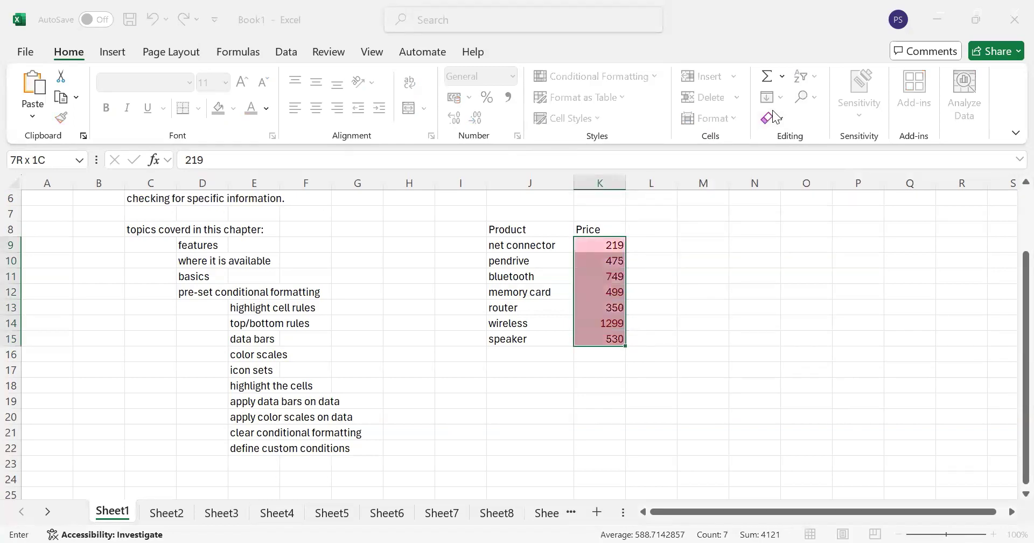
pyautogui.write('0')
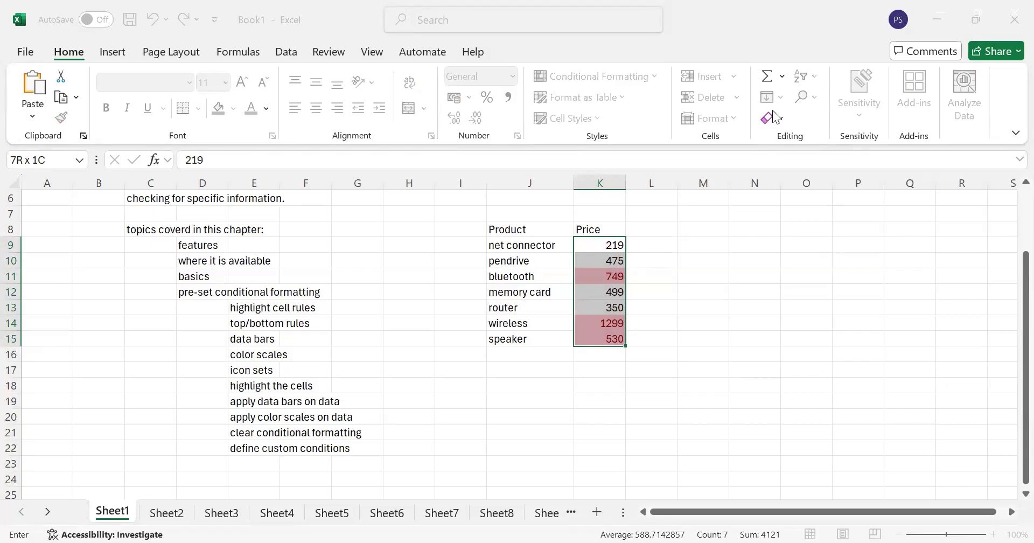
pyautogui.click(995, 368)
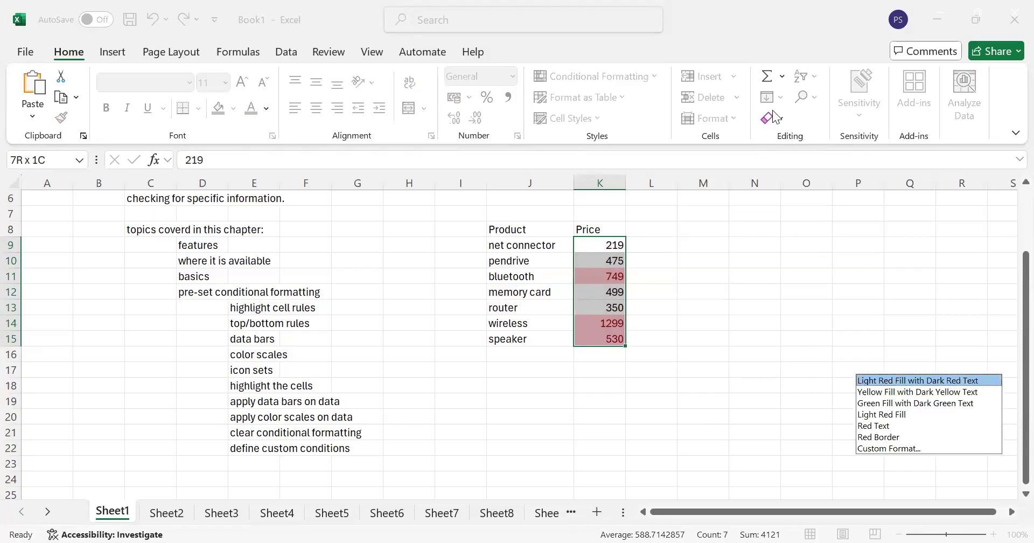
pyautogui.press('Down')
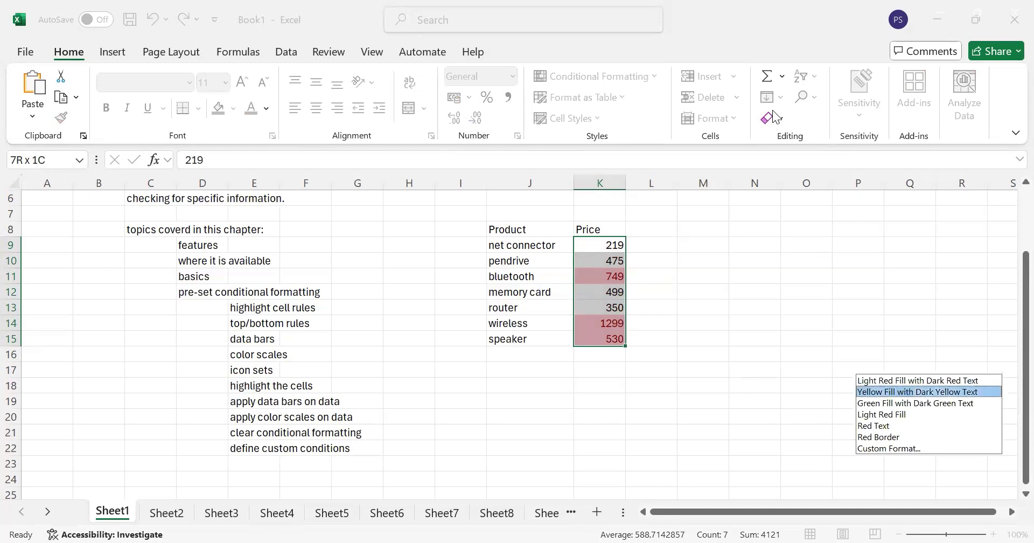
pyautogui.press('Return')
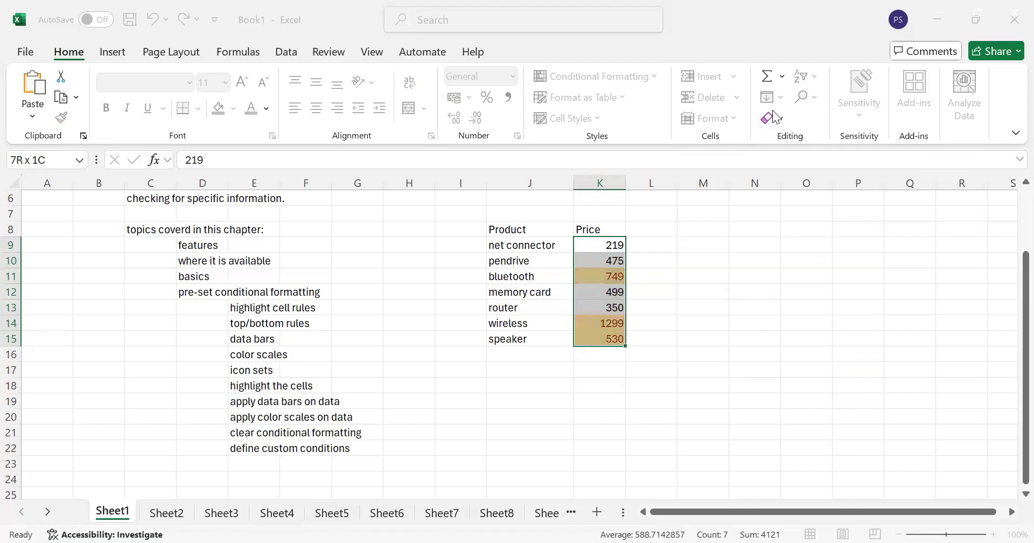
pyautogui.press('Return')
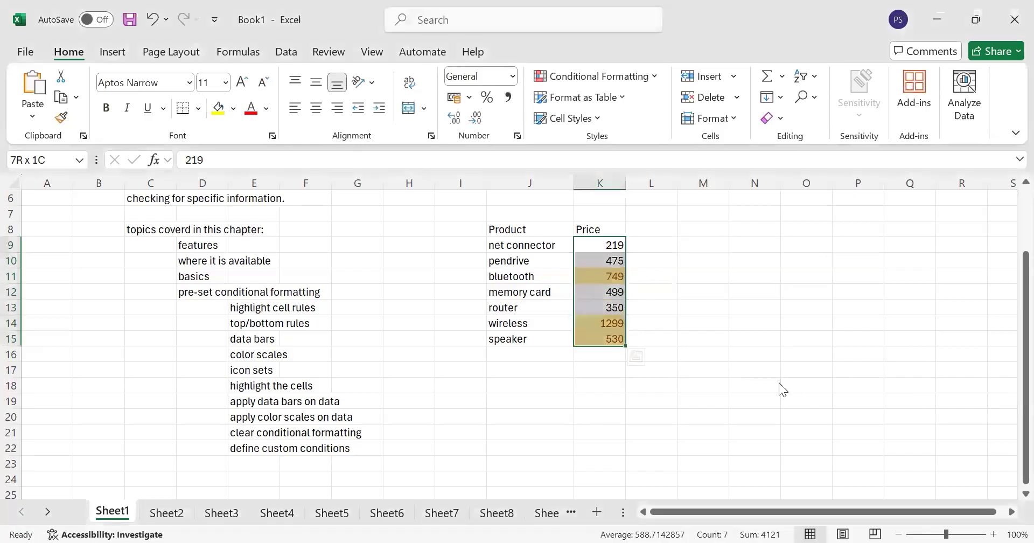
pyautogui.click(781, 384)
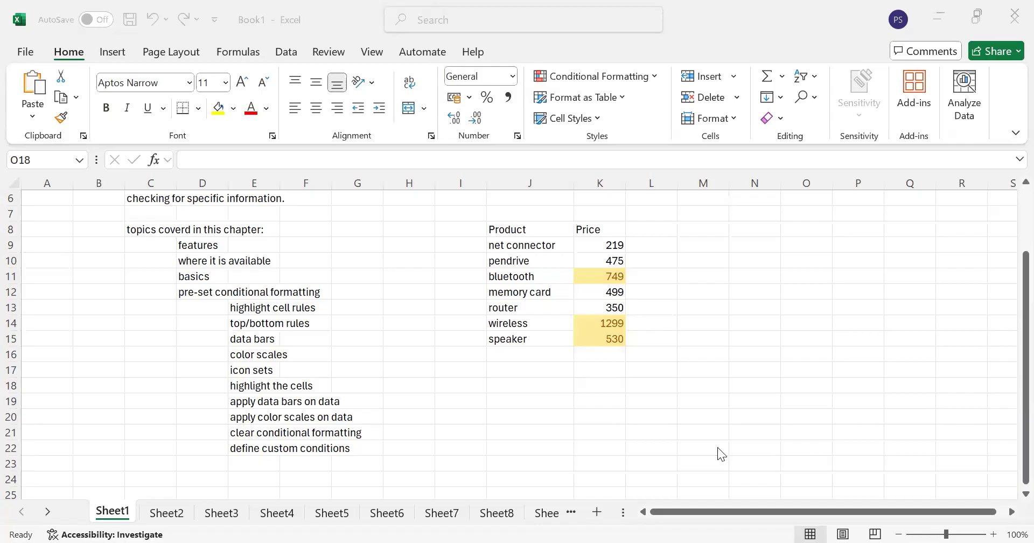
# Step: Clear the conditional formatting rules from the selected price cells K9 to K15
pyautogui.moveTo(598, 245); pyautogui.dragTo(598, 248)
pyautogui.hotkey('shift', 'Down')
pyautogui.hotkey('shift', 'Down')
pyautogui.hotkey('shift', 'Down')
pyautogui.hotkey('shift', 'Down')
pyautogui.hotkey('shift', 'Down')
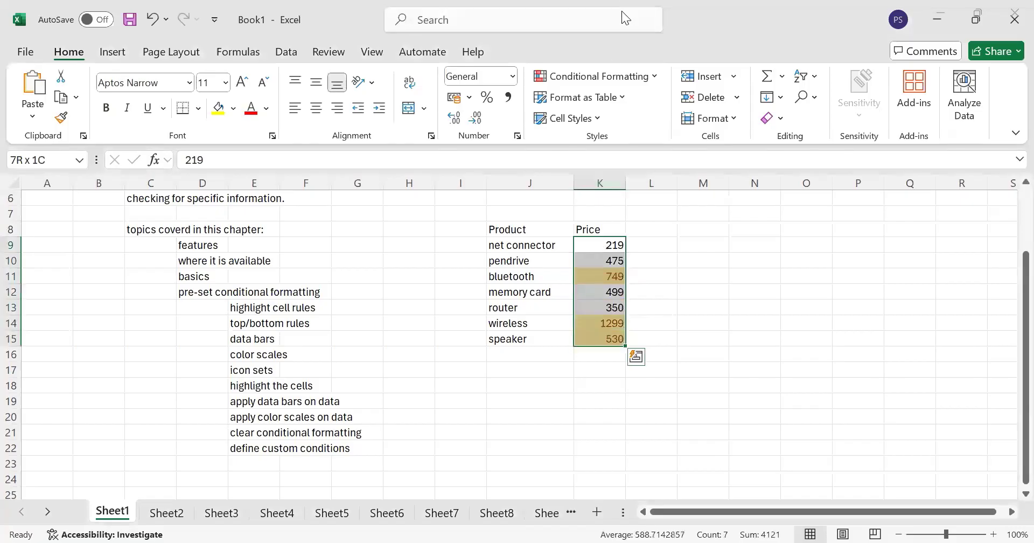
pyautogui.click(606, 75)
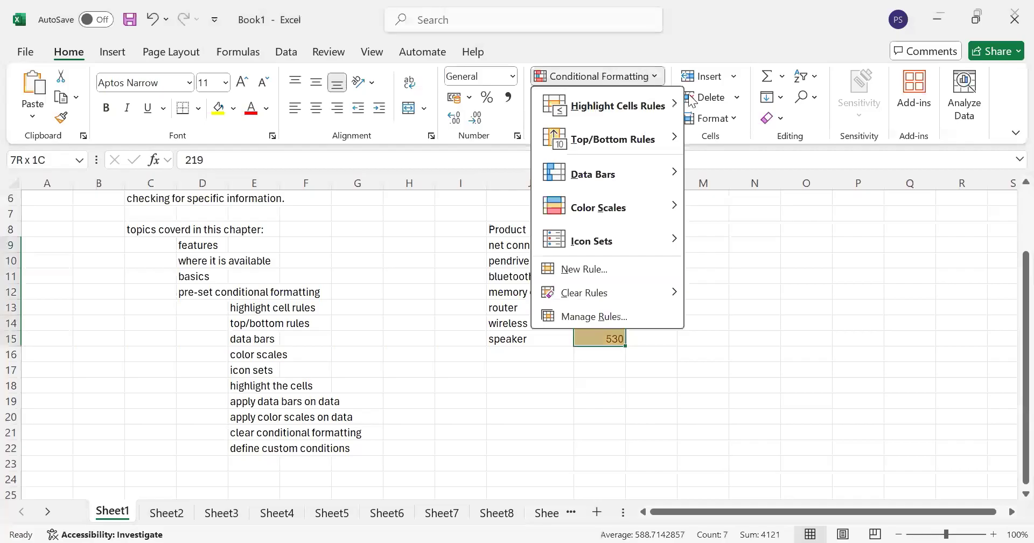
pyautogui.click(611, 292)
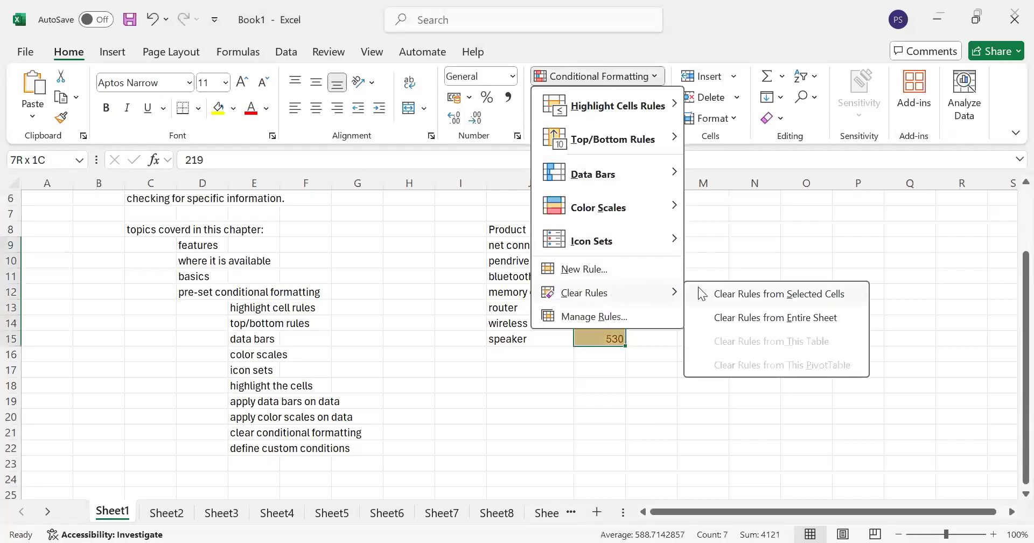
pyautogui.click(742, 289)
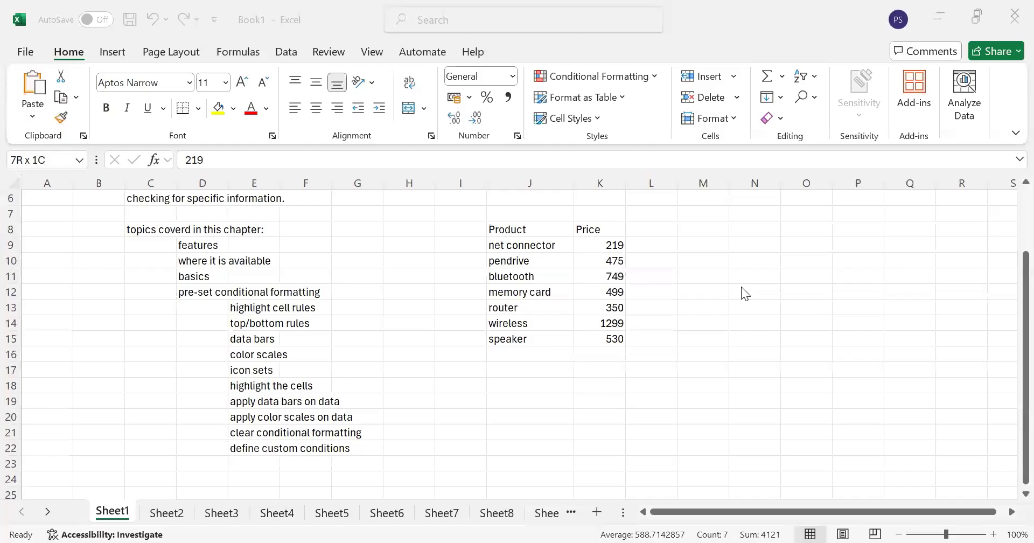
# Step: Format the above-average prices in cells K9 to K15 with Green Fill with Dark Green Text
pyautogui.click(842, 443)
pyautogui.hotkey('shift', 'Down')
pyautogui.hotkey('shift', 'Down')
pyautogui.hotkey('shift', 'Down')
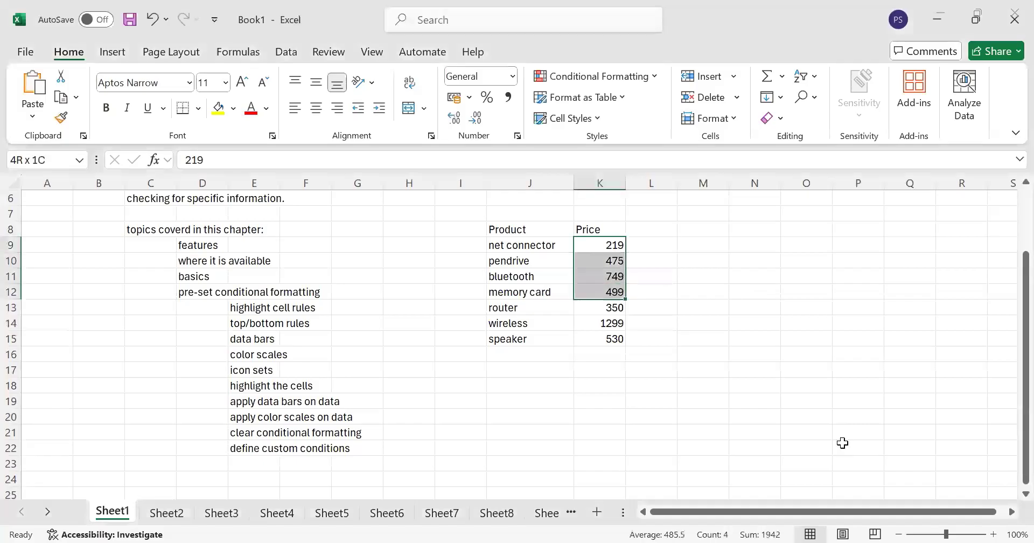
pyautogui.hotkey('shift', 'Down')
pyautogui.hotkey('shift', 'Down')
pyautogui.hotkey('shift', 'Down')
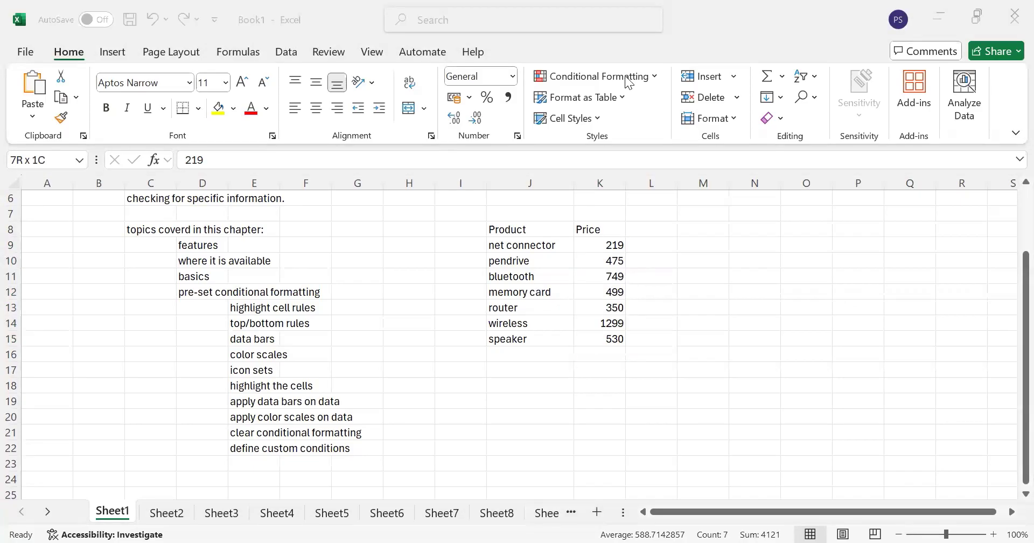
pyautogui.click(597, 76)
pyautogui.moveTo(613, 139)
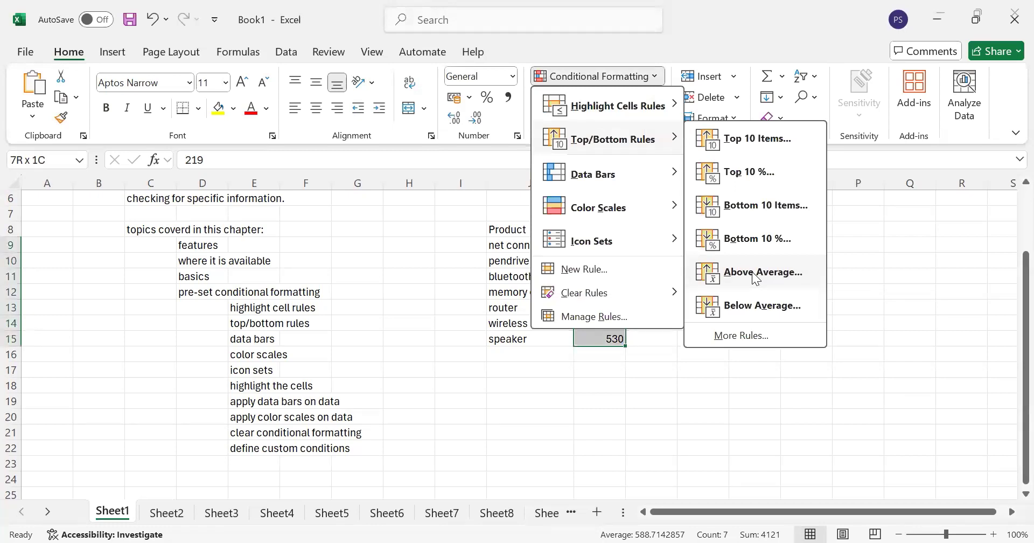
pyautogui.click(751, 271)
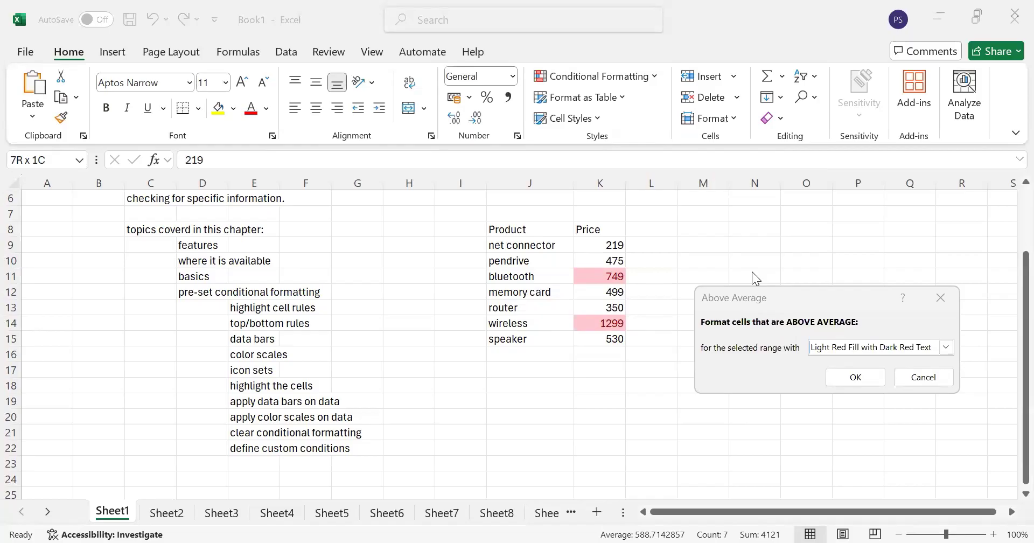
pyautogui.click(949, 347)
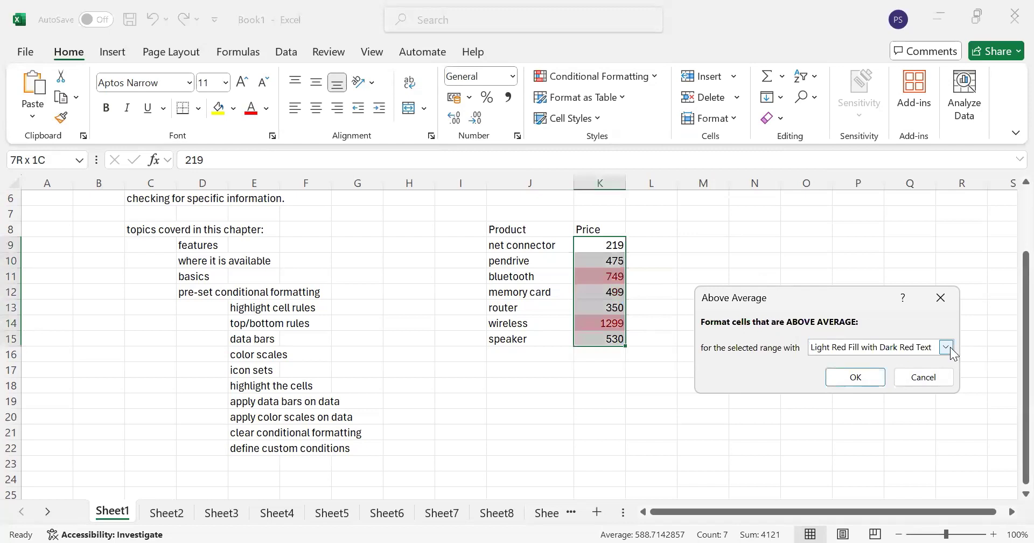
pyautogui.click(949, 347)
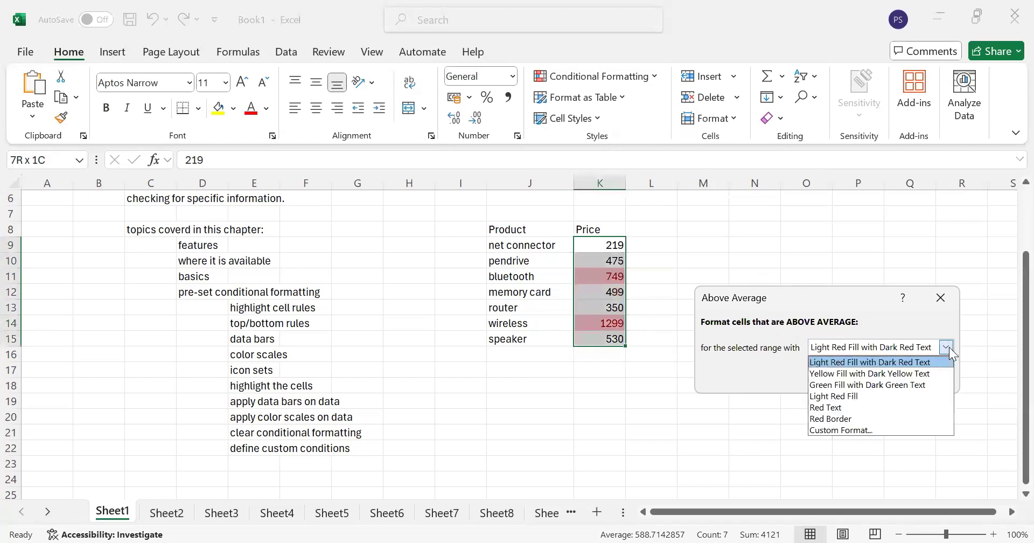
pyautogui.click(869, 383)
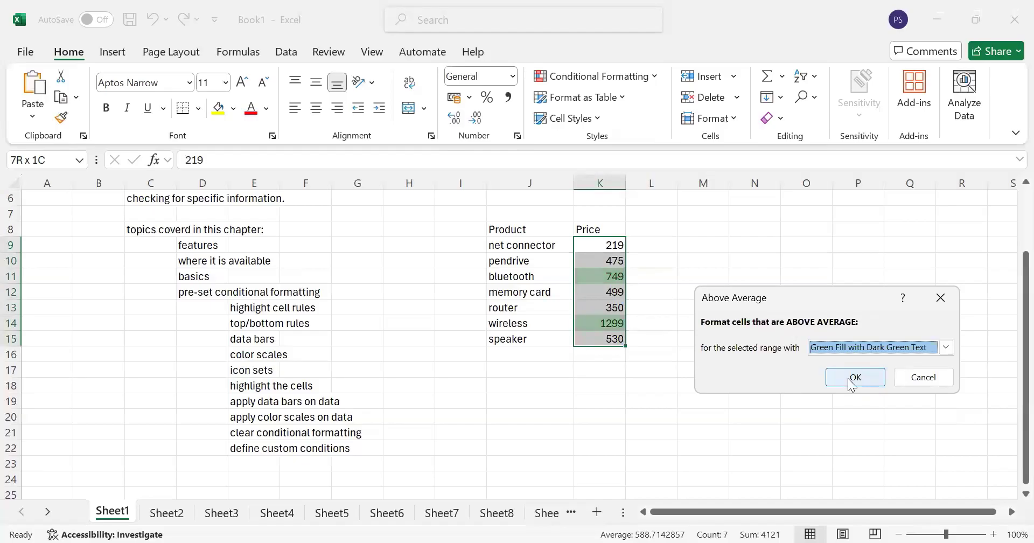
pyautogui.click(849, 380)
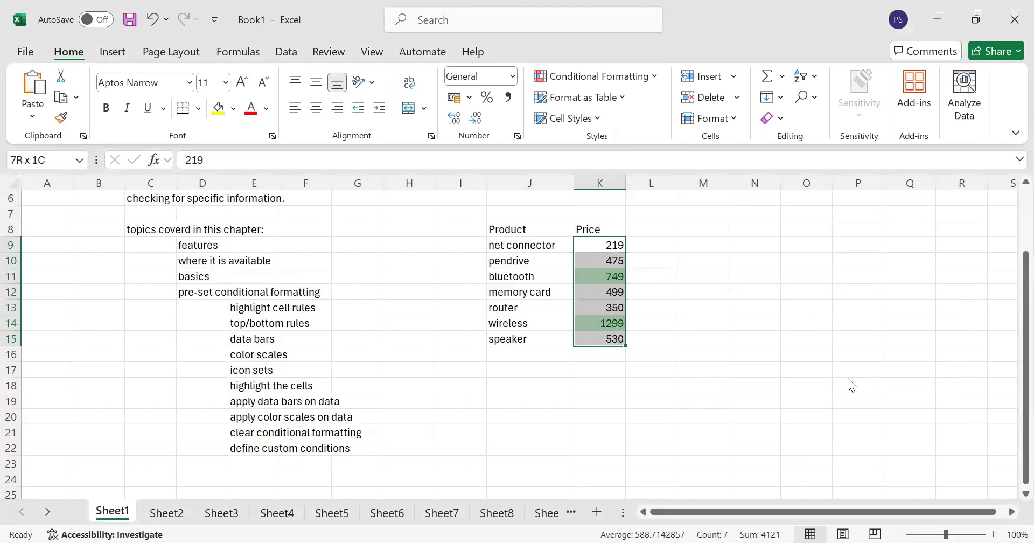
# Step: Clear the above-average conditional formatting rule from the selected price cells K9 to K15
pyautogui.hotkey('alt', 'Tab')
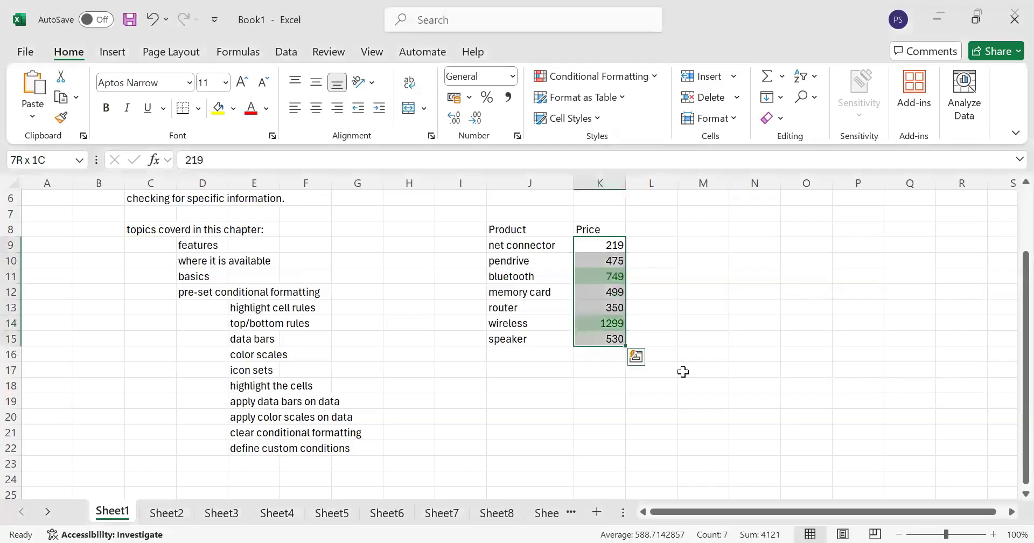
pyautogui.click(623, 79)
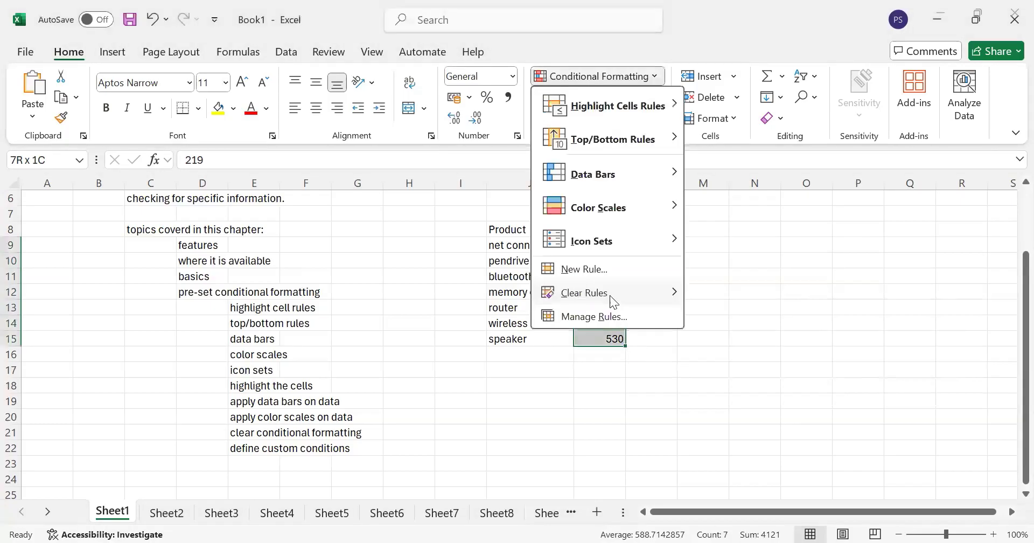
pyautogui.moveTo(614, 300)
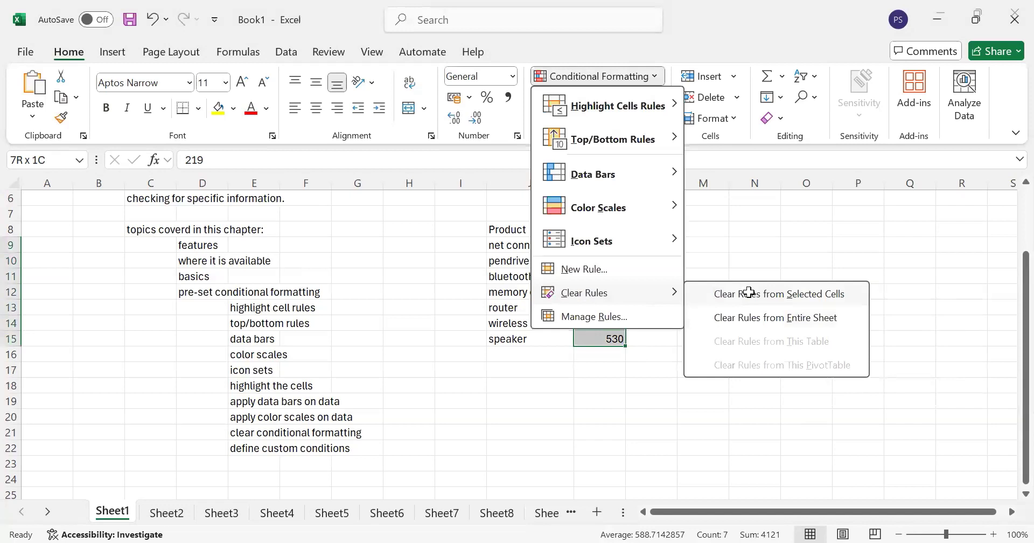
pyautogui.click(749, 293)
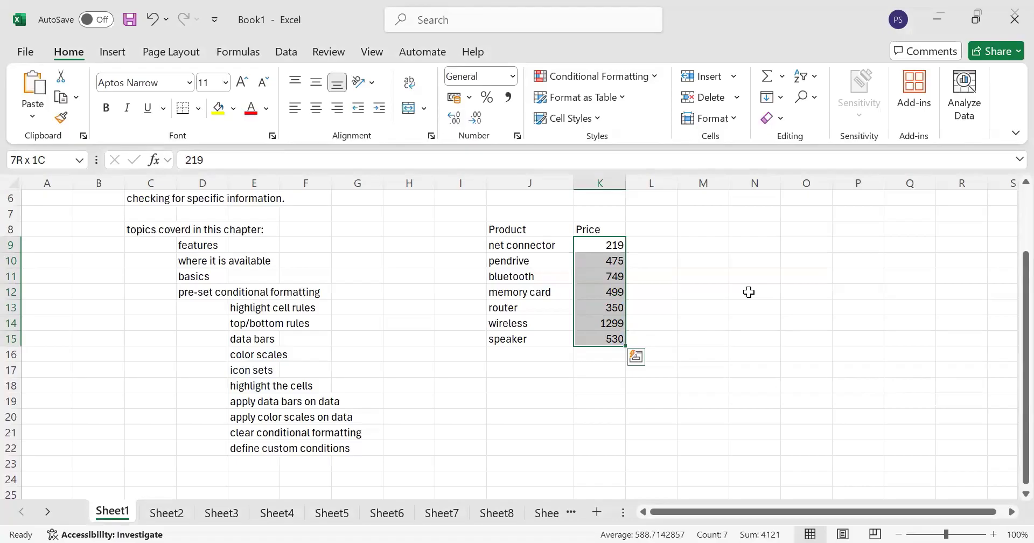
pyautogui.press('Down')
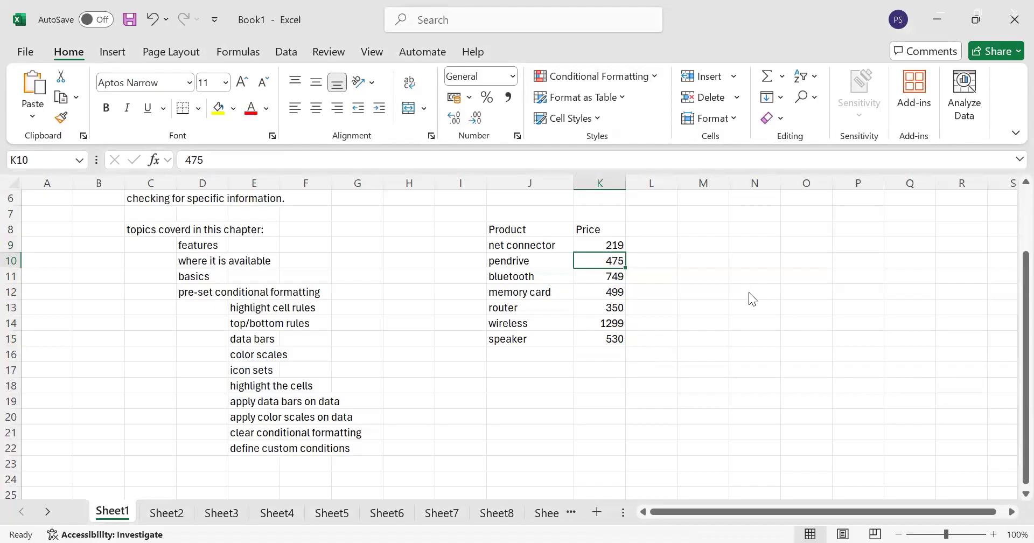
# Step: Select the prices in cells K9 to K15 and bring up the Data Bars conditional formatting presets for them
pyautogui.hotkey('alt', 'Tab')
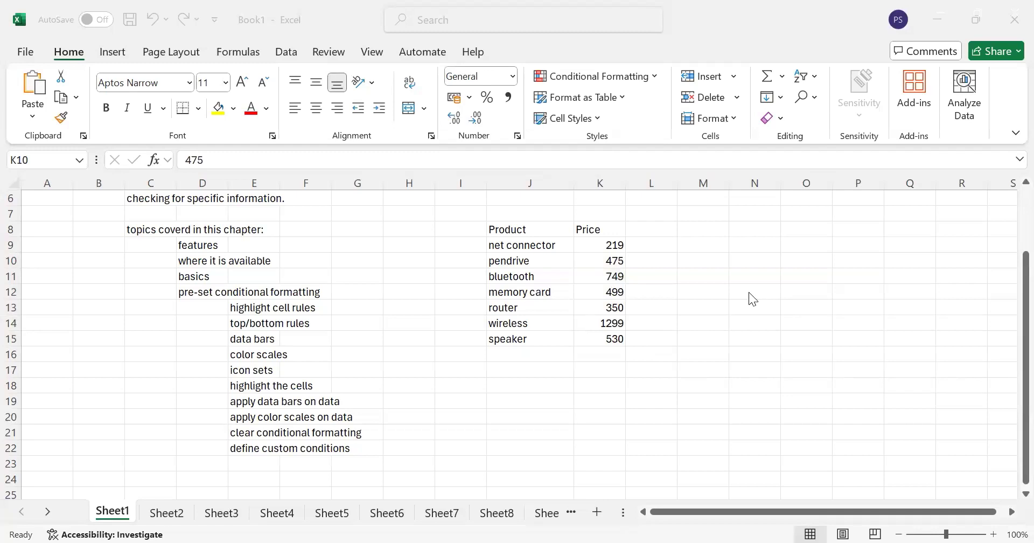
pyautogui.press('Up')
pyautogui.hotkey('shift', 'Down')
pyautogui.hotkey('shift', 'Down')
pyautogui.hotkey('ctrl', 'shift', 'Down')
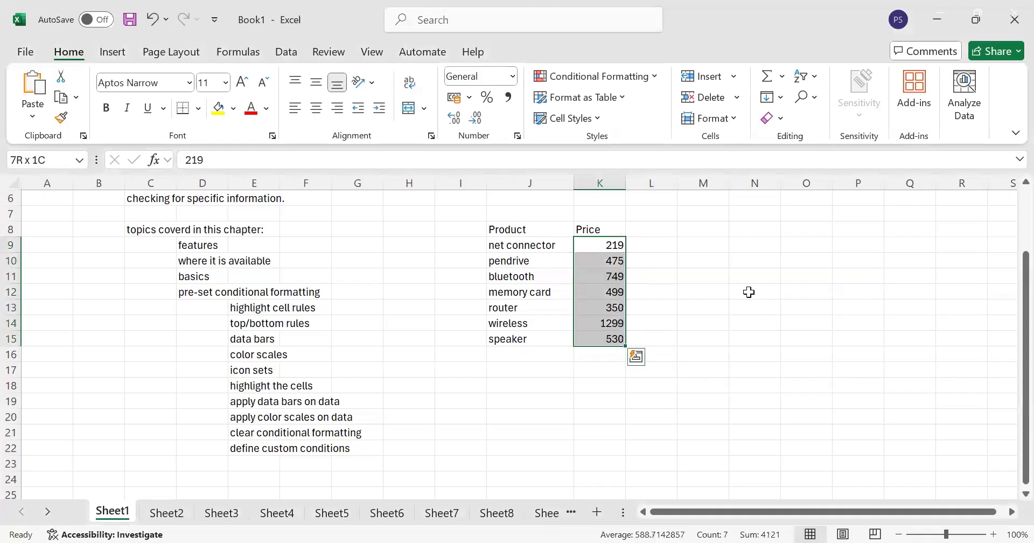
pyautogui.click(632, 72)
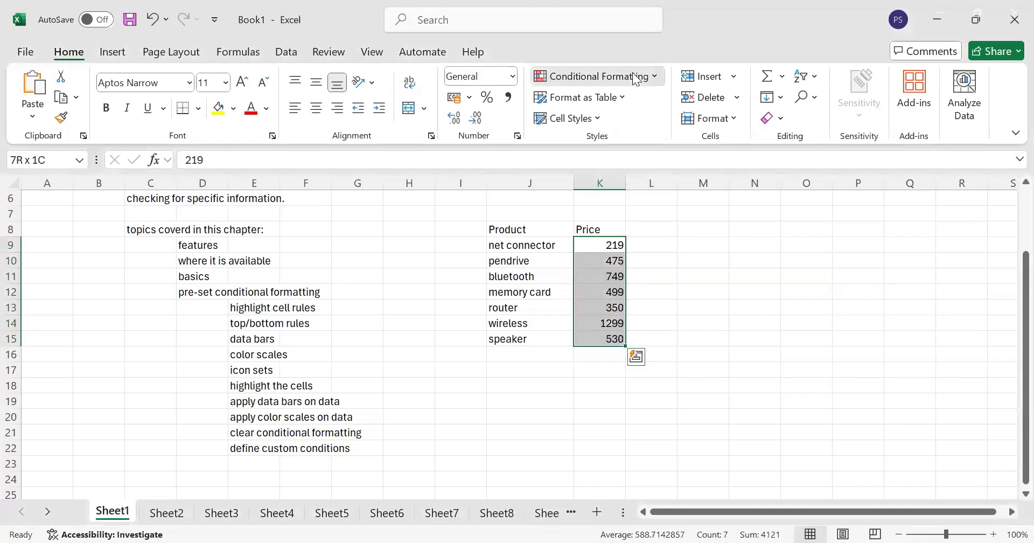
pyautogui.click(632, 72)
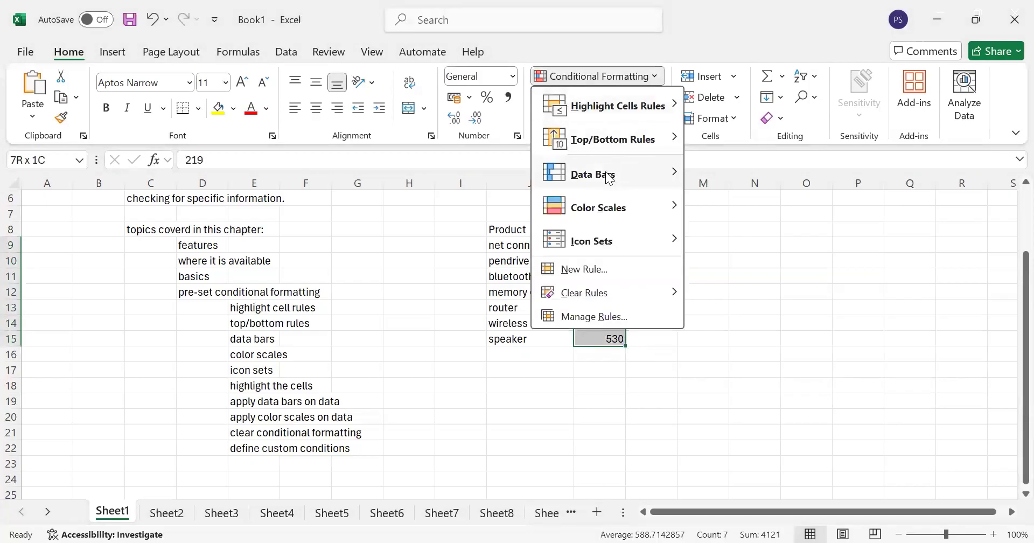
pyautogui.moveTo(608, 176)
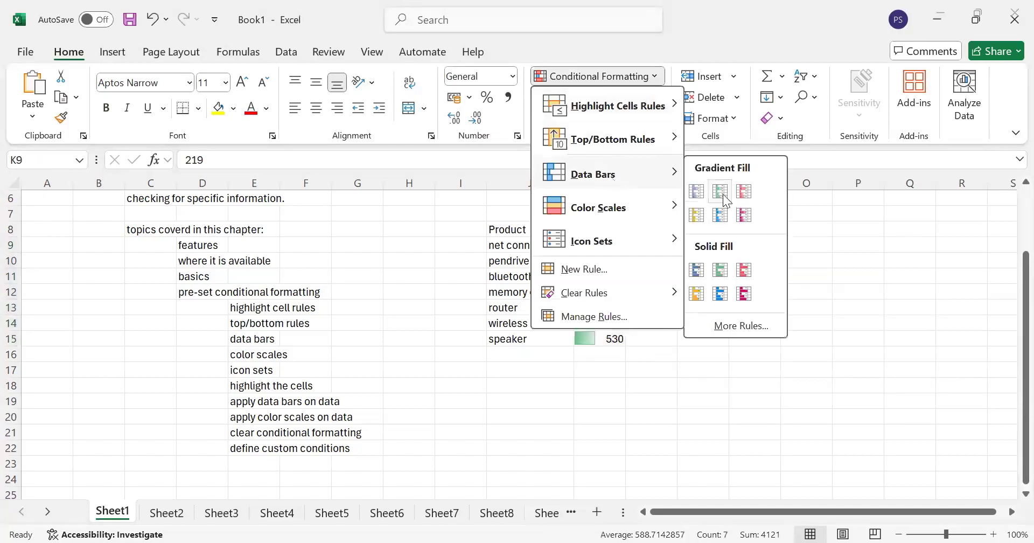